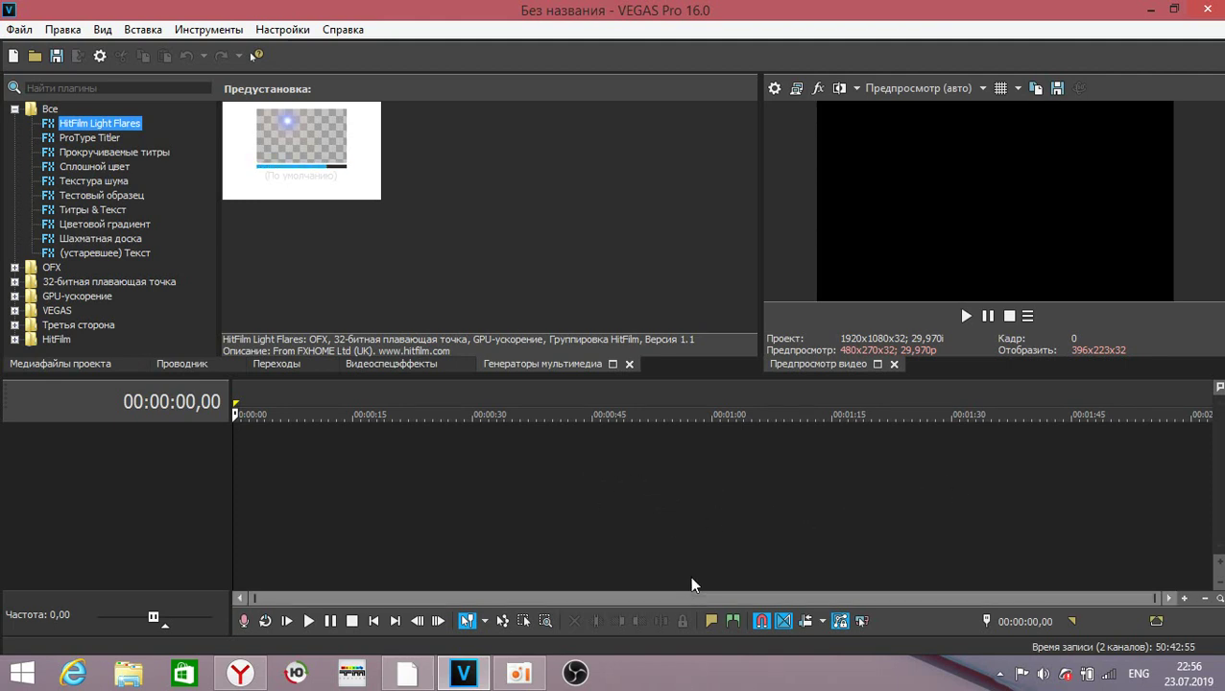
# Bring up the browser's Downloads page and open the NewBlue(Full).rar archive.
pyautogui.click(243, 675)
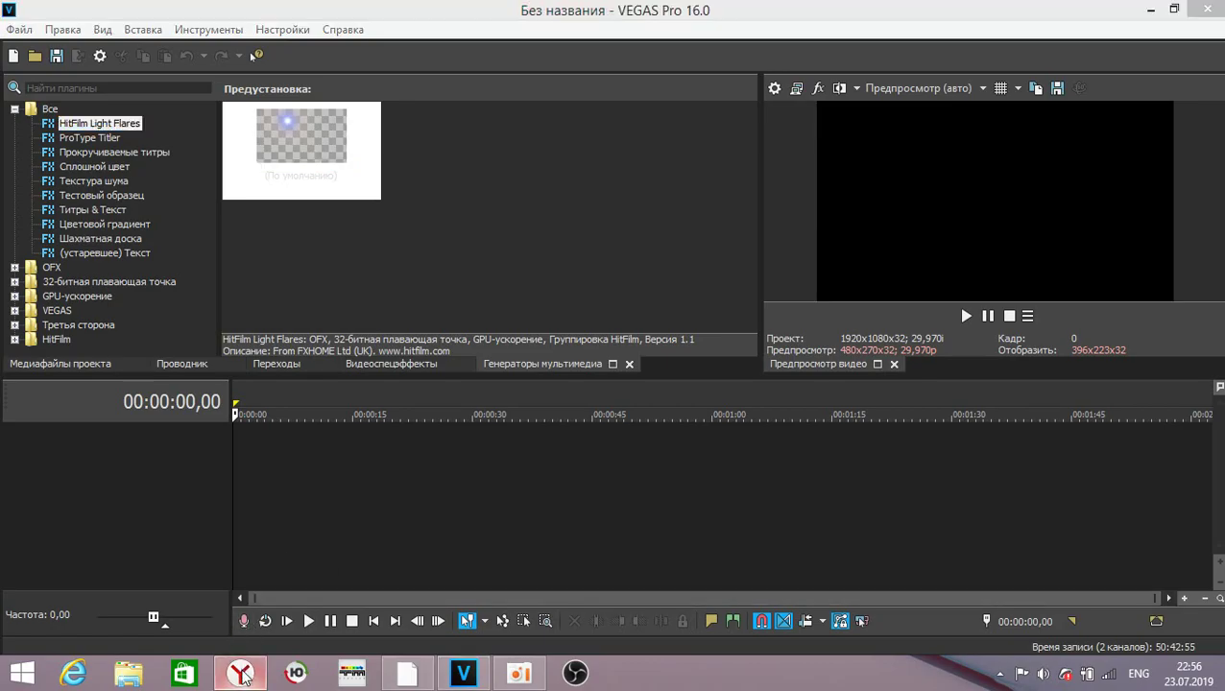
pyautogui.scroll(-2, 333, 538)
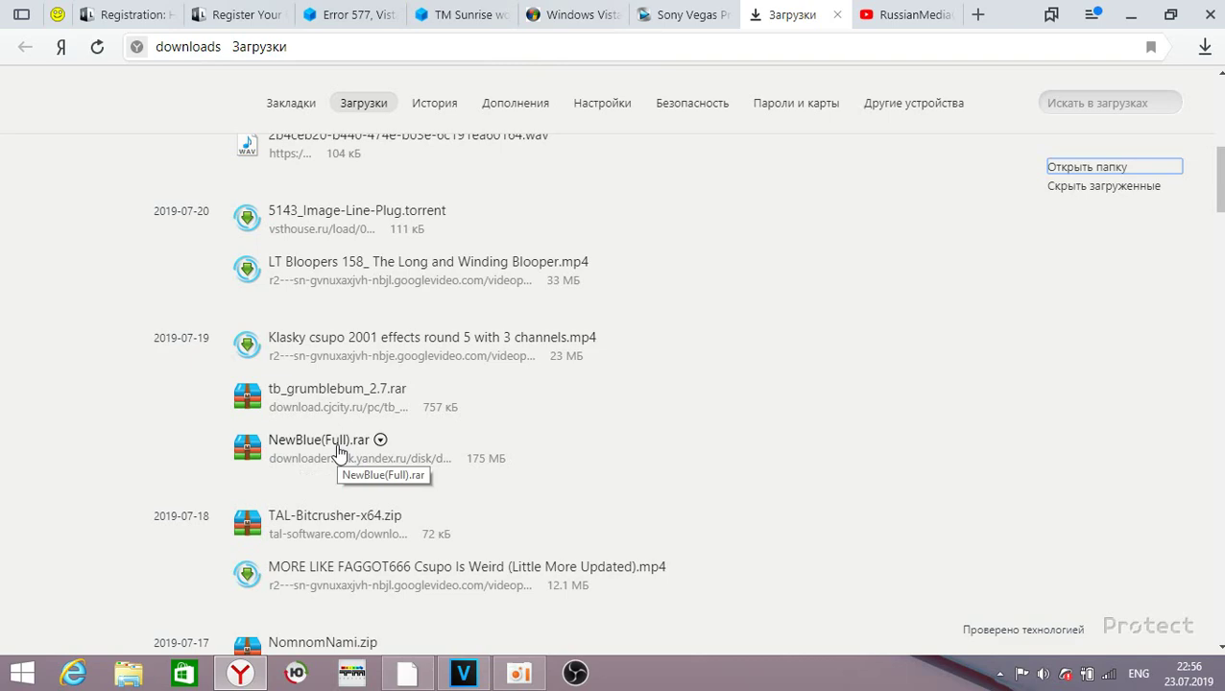
pyautogui.click(334, 453)
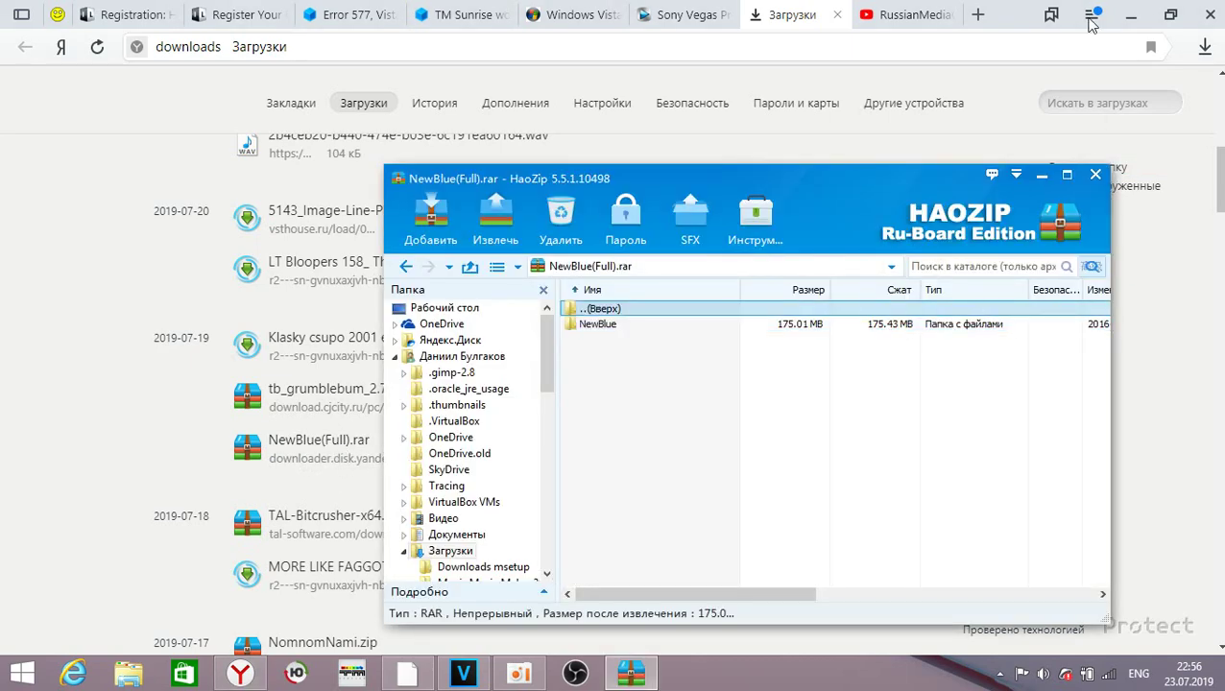
# Open the NewBlue folder in HaoZip and launch NewBlueFX 2012 Beta1.exe.
pyautogui.click(1132, 15)
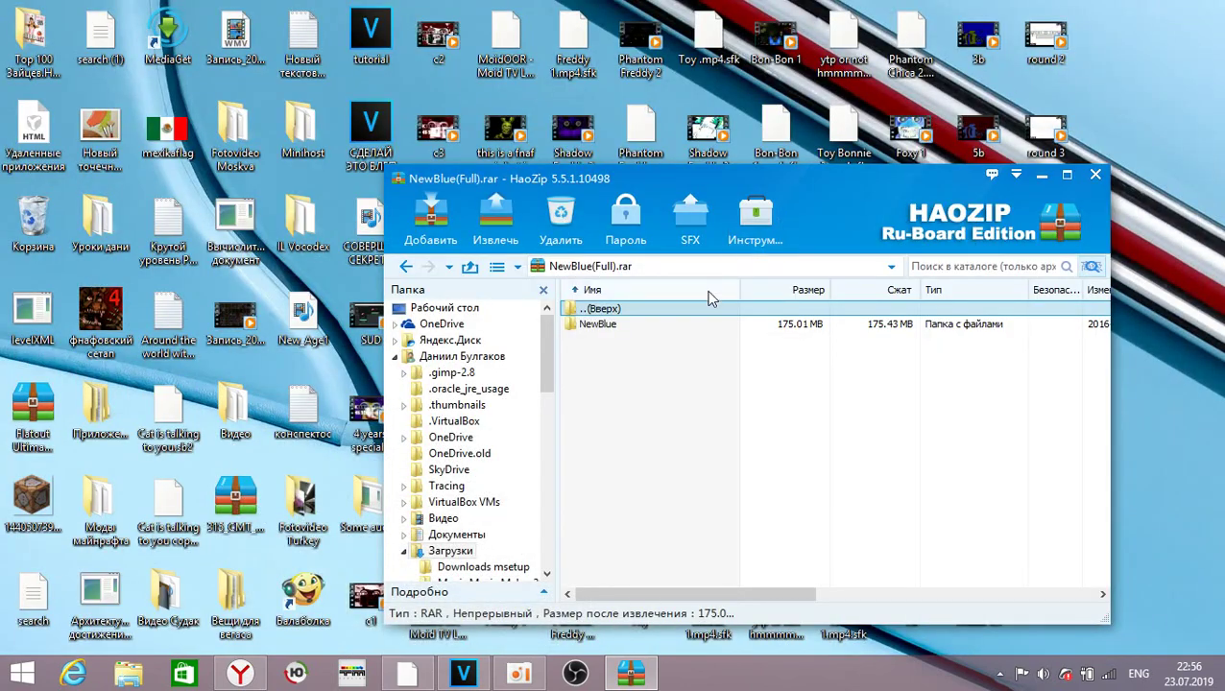
pyautogui.moveTo(715, 182); pyautogui.dragTo(635, 112)
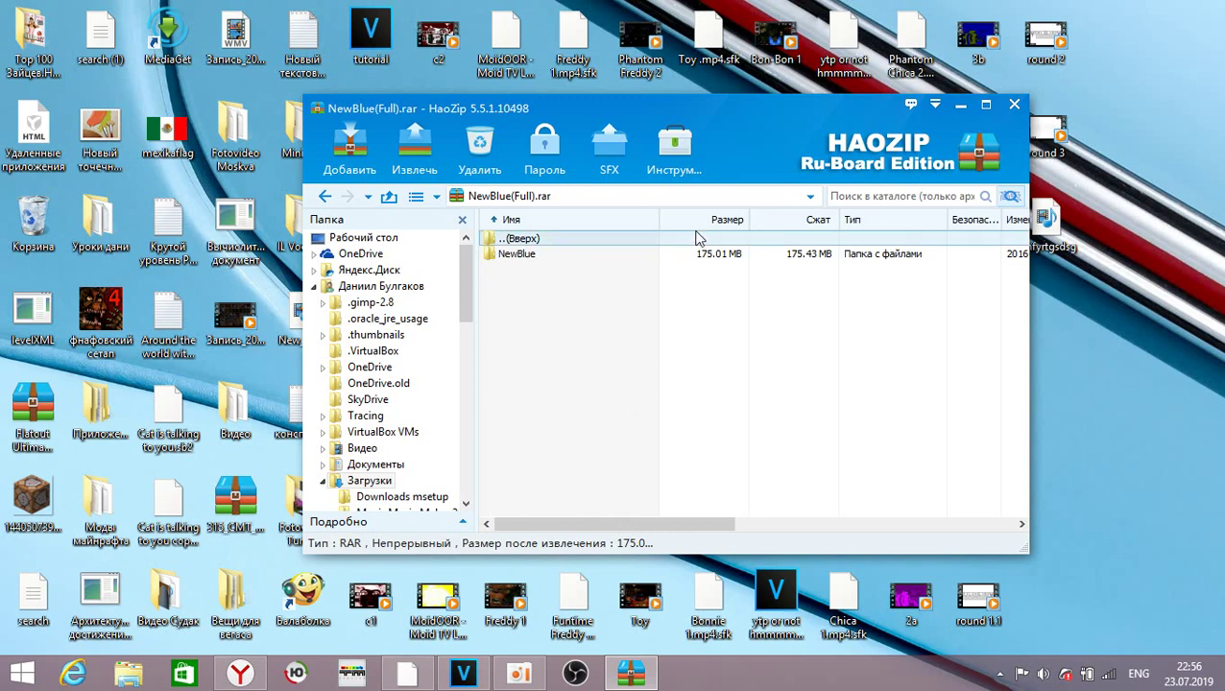
pyautogui.doubleClick(568, 260)
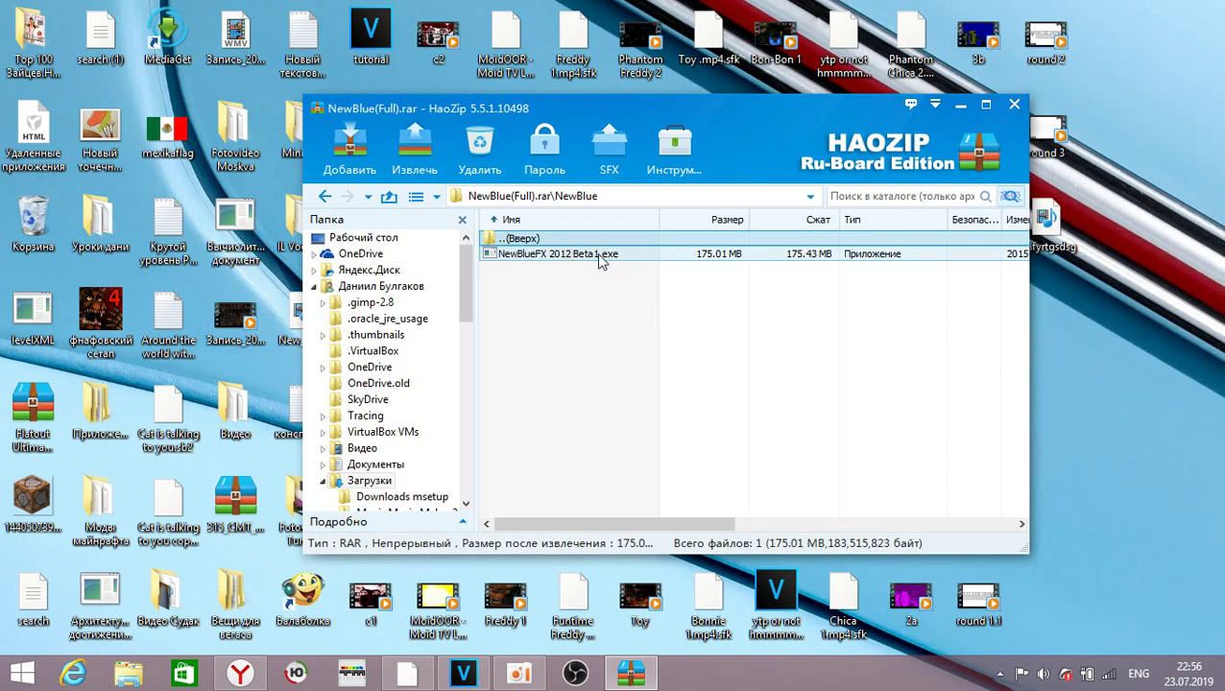
pyautogui.doubleClick(586, 255)
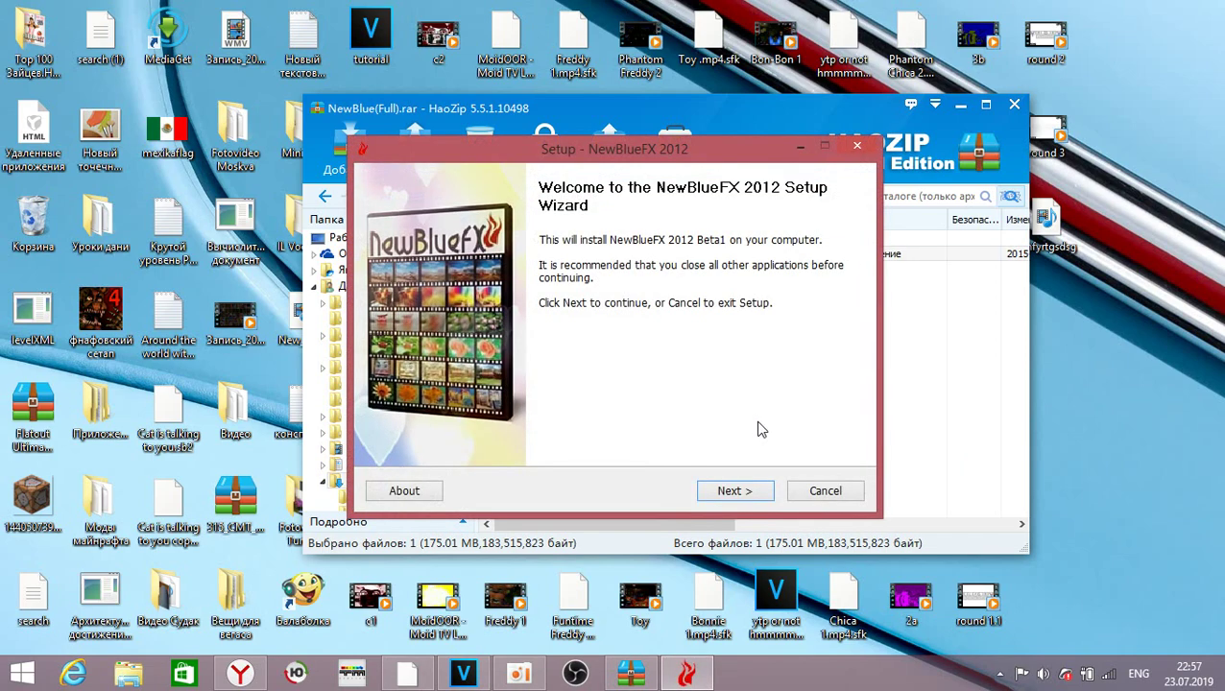
# Pass the welcome page and keep the default C:\Program Files (x86)\NewBlueFX 2012 folder.
pyautogui.moveTo(578, 156); pyautogui.dragTo(589, 146)
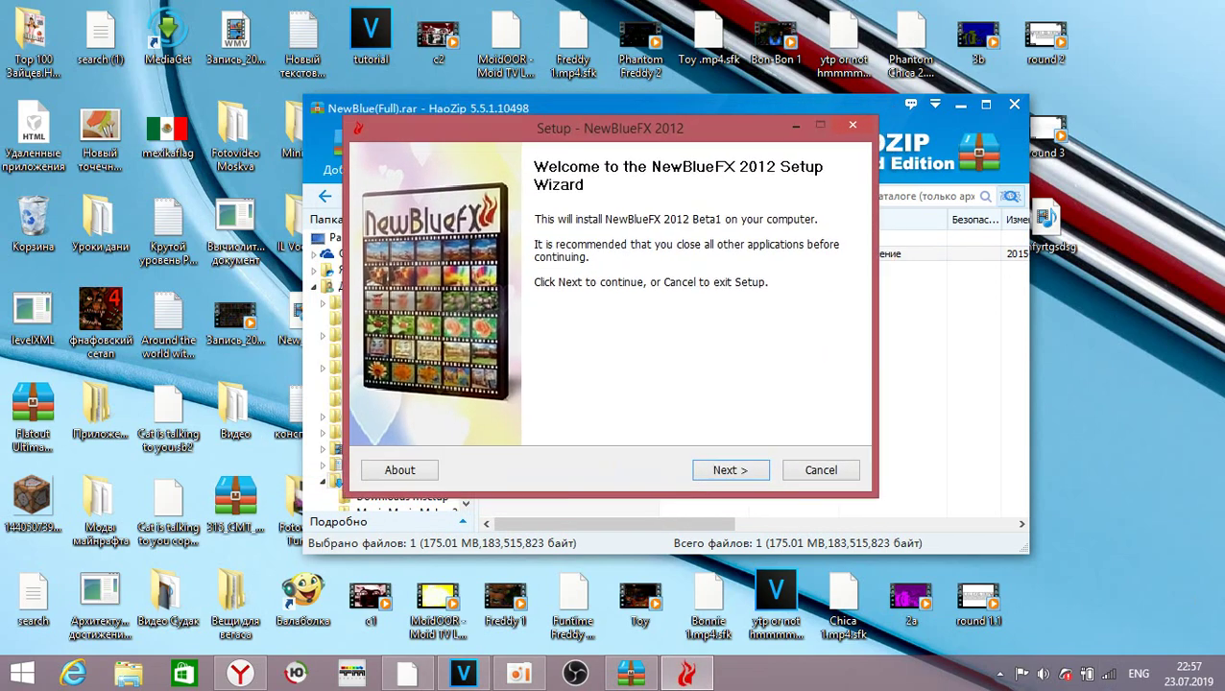
pyautogui.click(744, 483)
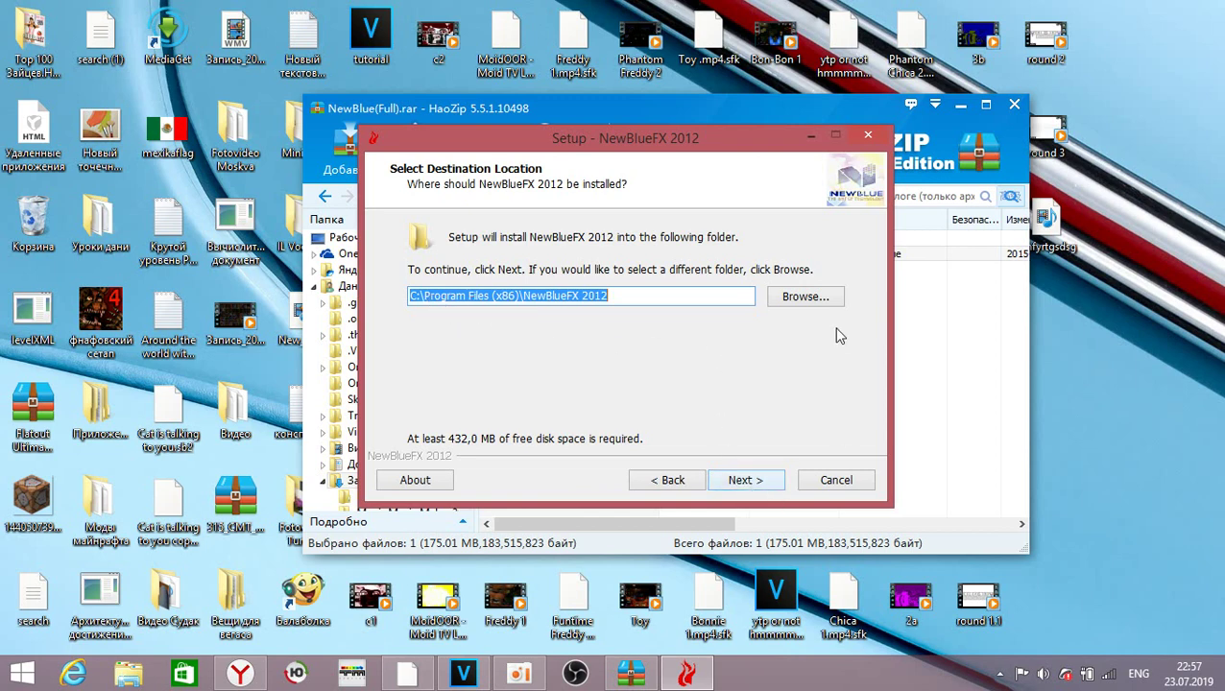
pyautogui.click(807, 296)
pyautogui.scroll(-2, 781, 288)
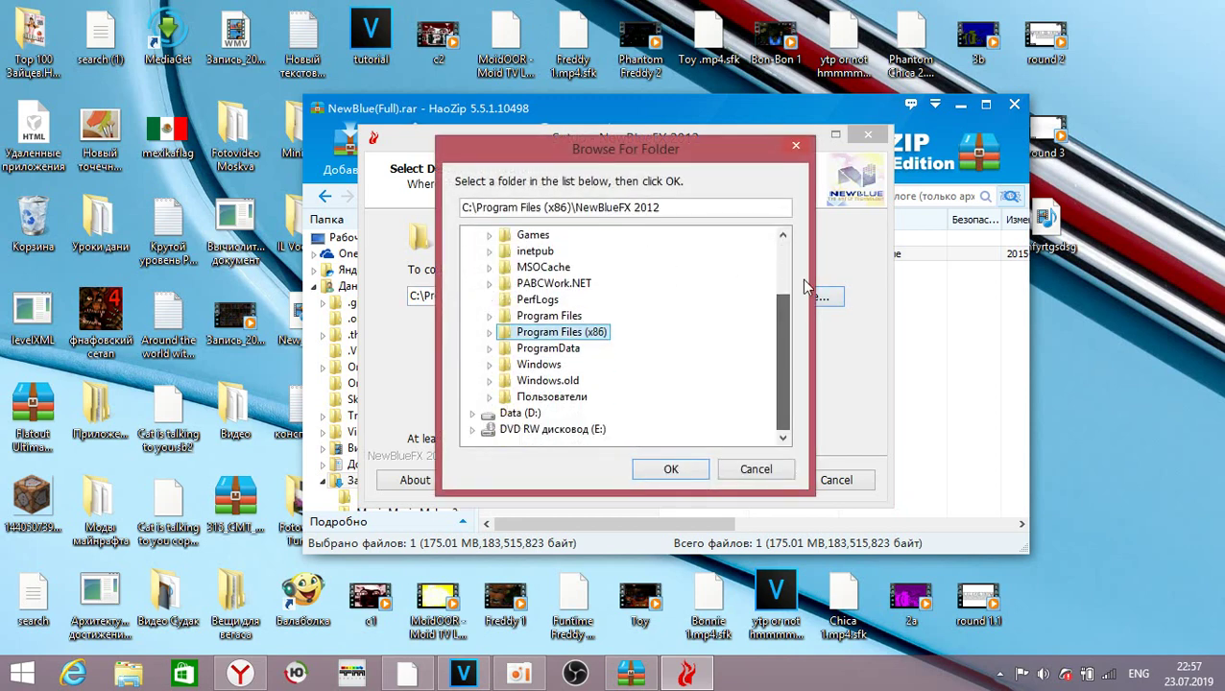
pyautogui.press('Escape')
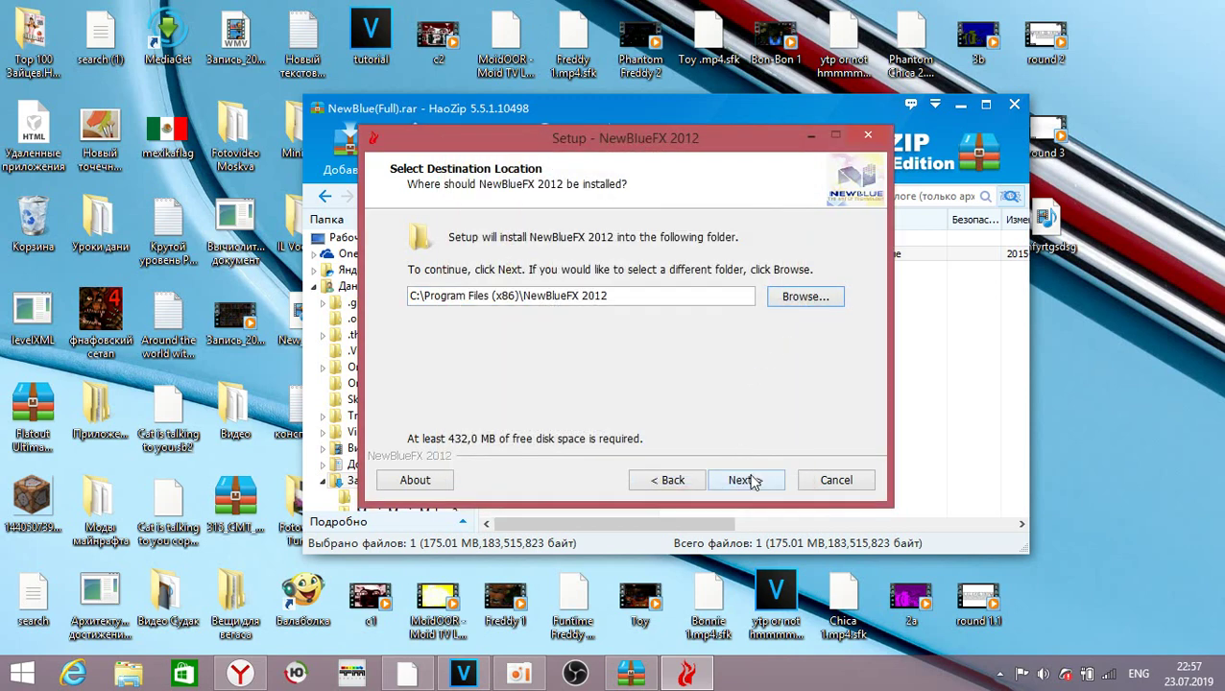
# Accept the folder and check the Sony Vegas DirectX 32/64bit components in the list.
pyautogui.click(762, 487)
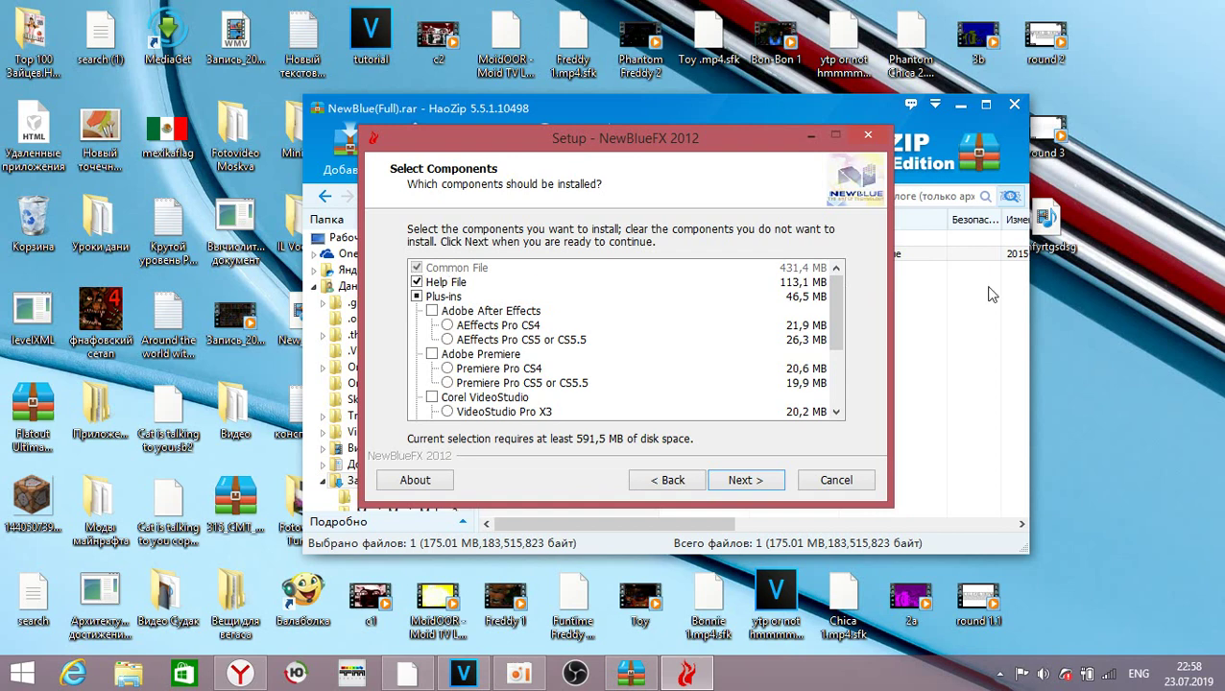
pyautogui.scroll(-3, 829, 292)
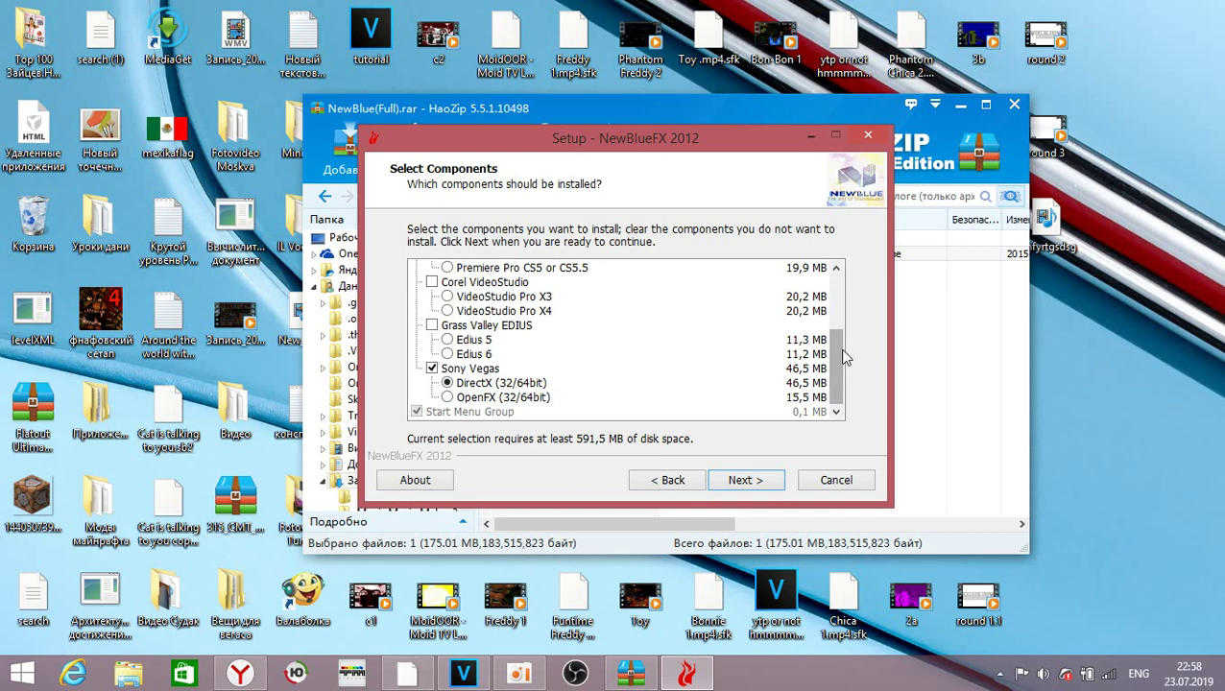
pyautogui.moveTo(836, 363); pyautogui.dragTo(839, 279)
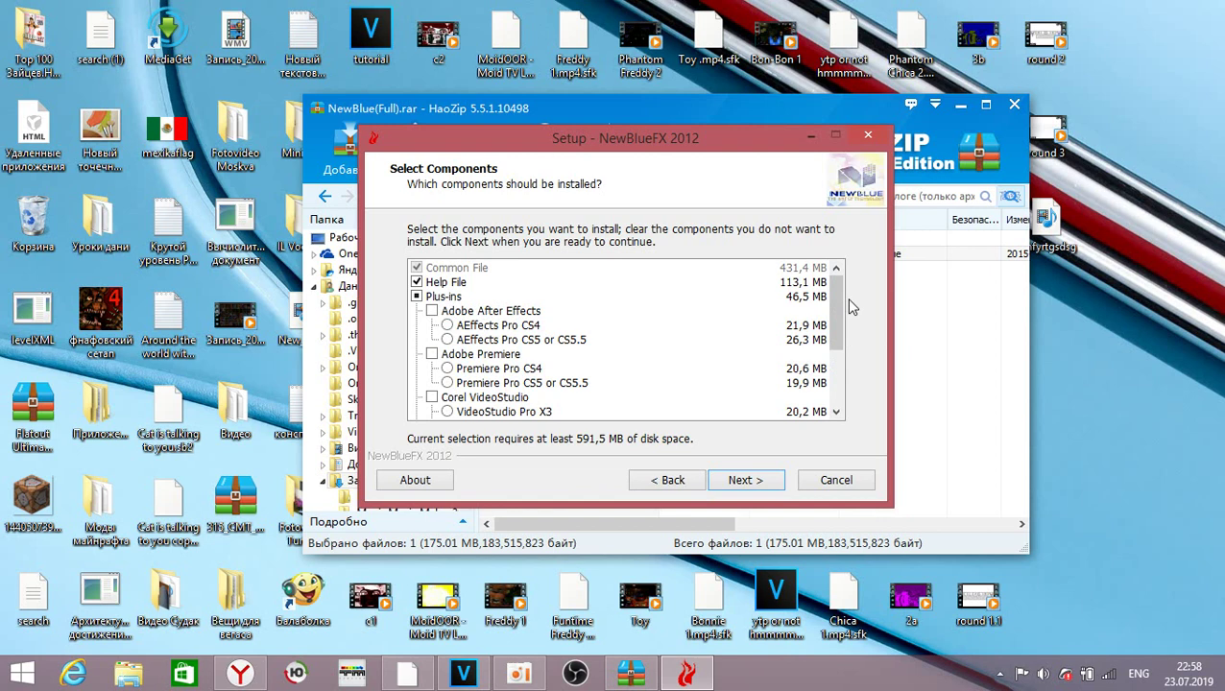
pyautogui.moveTo(836, 300); pyautogui.dragTo(836, 357)
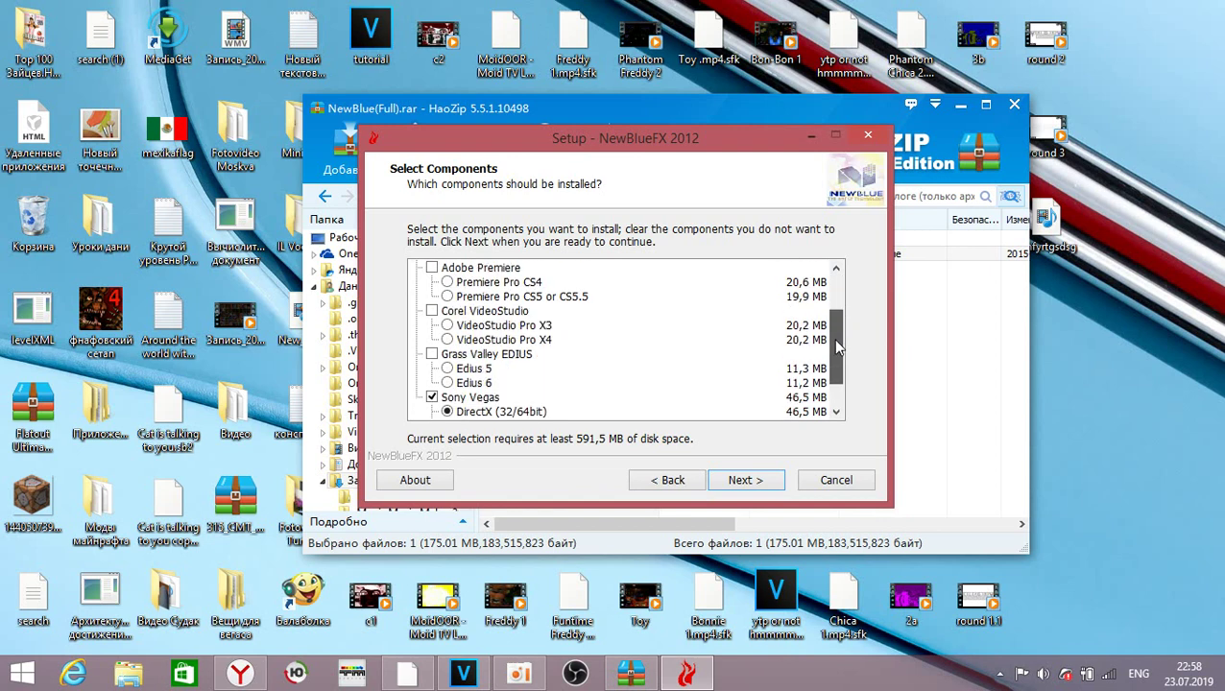
# Start installing, cancel with Да in Exit Setup, close HaoZip and restore VEGAS Pro.
pyautogui.click(758, 486)
pyautogui.click(763, 480)
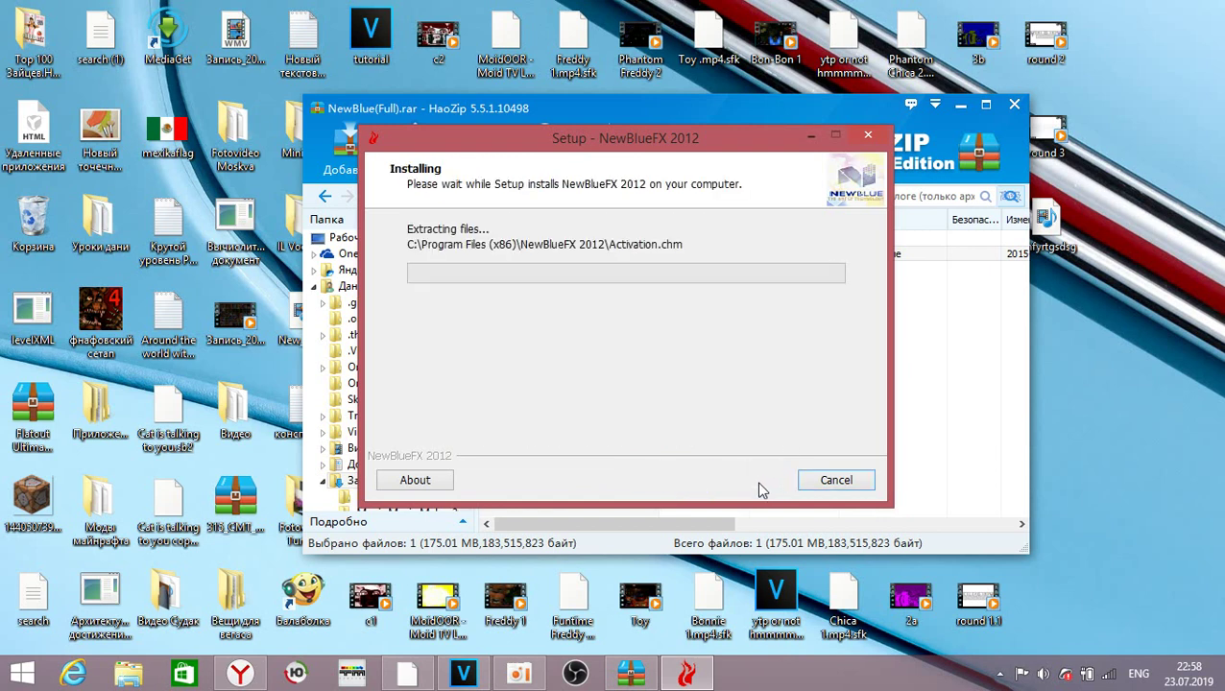
pyautogui.click(825, 487)
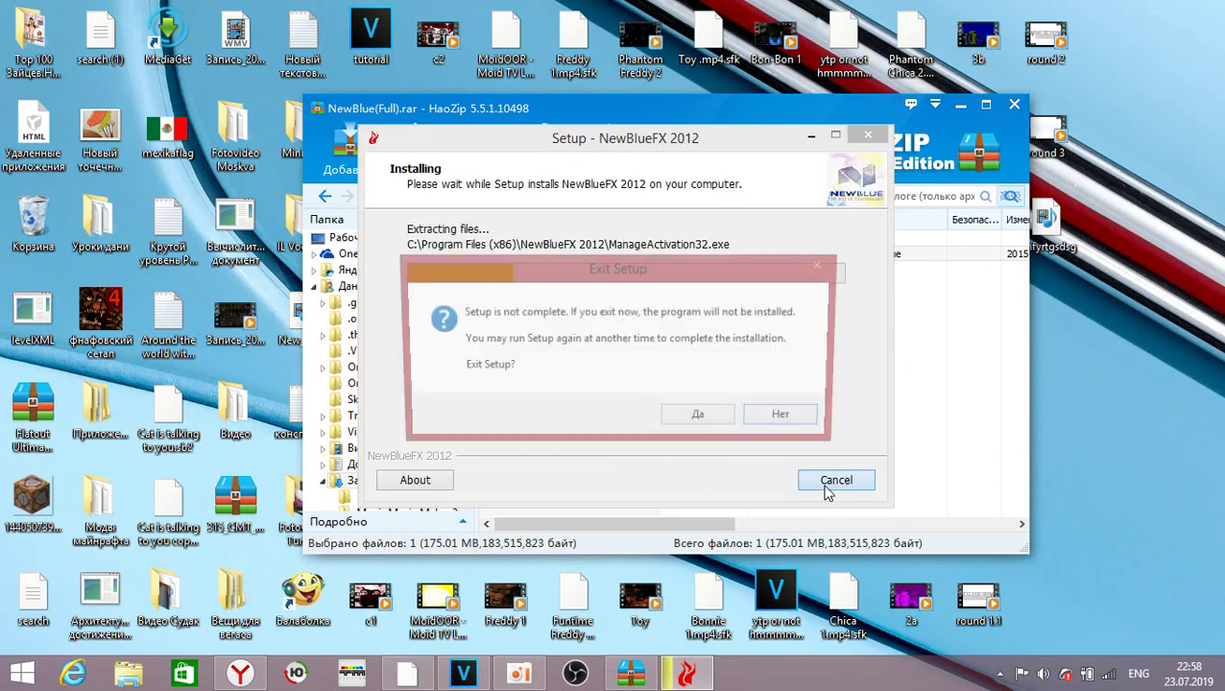
pyautogui.click(711, 420)
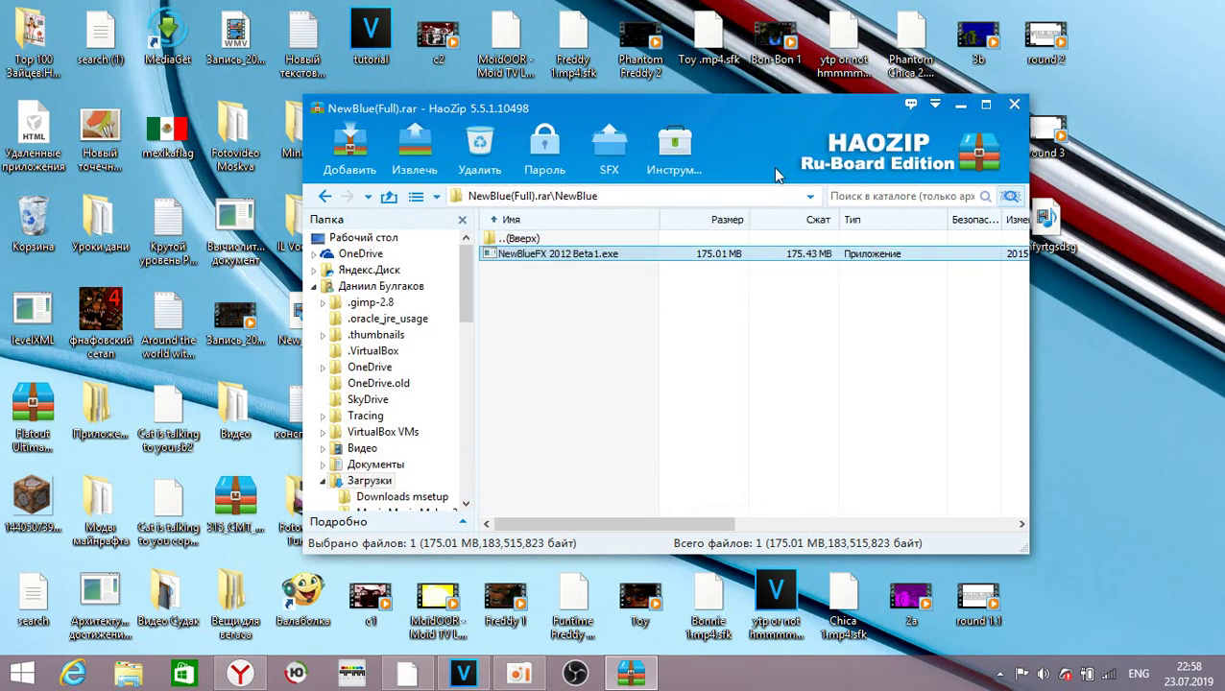
pyautogui.click(1014, 105)
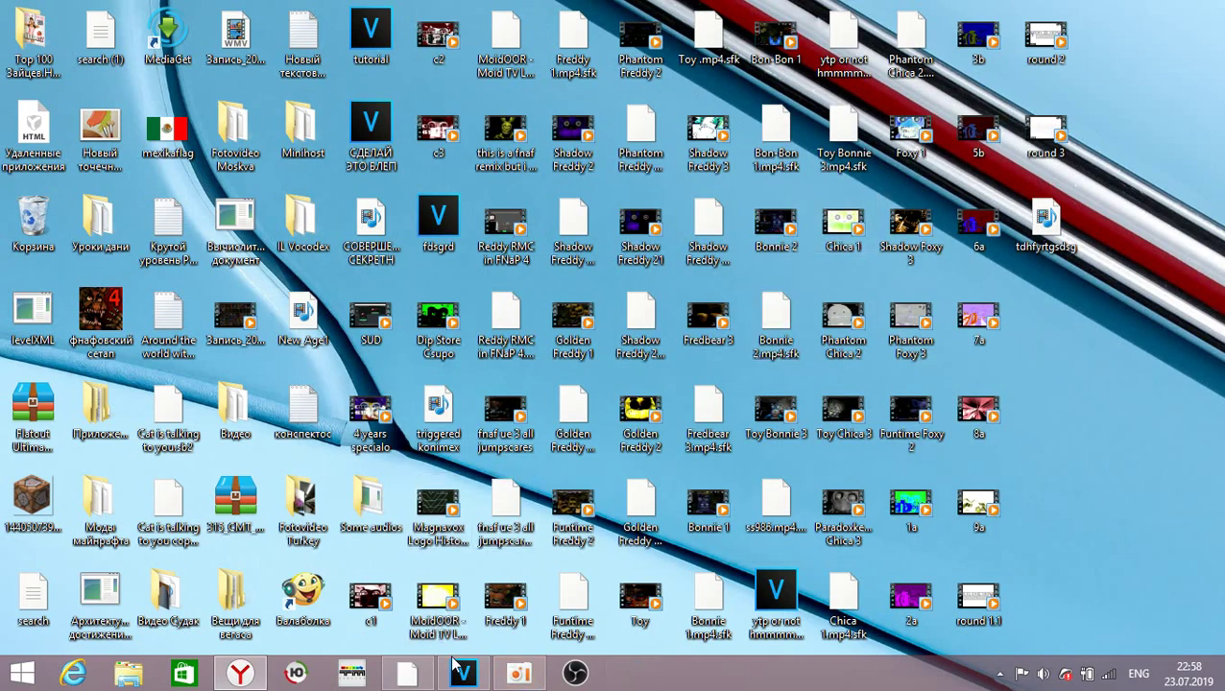
pyautogui.click(464, 672)
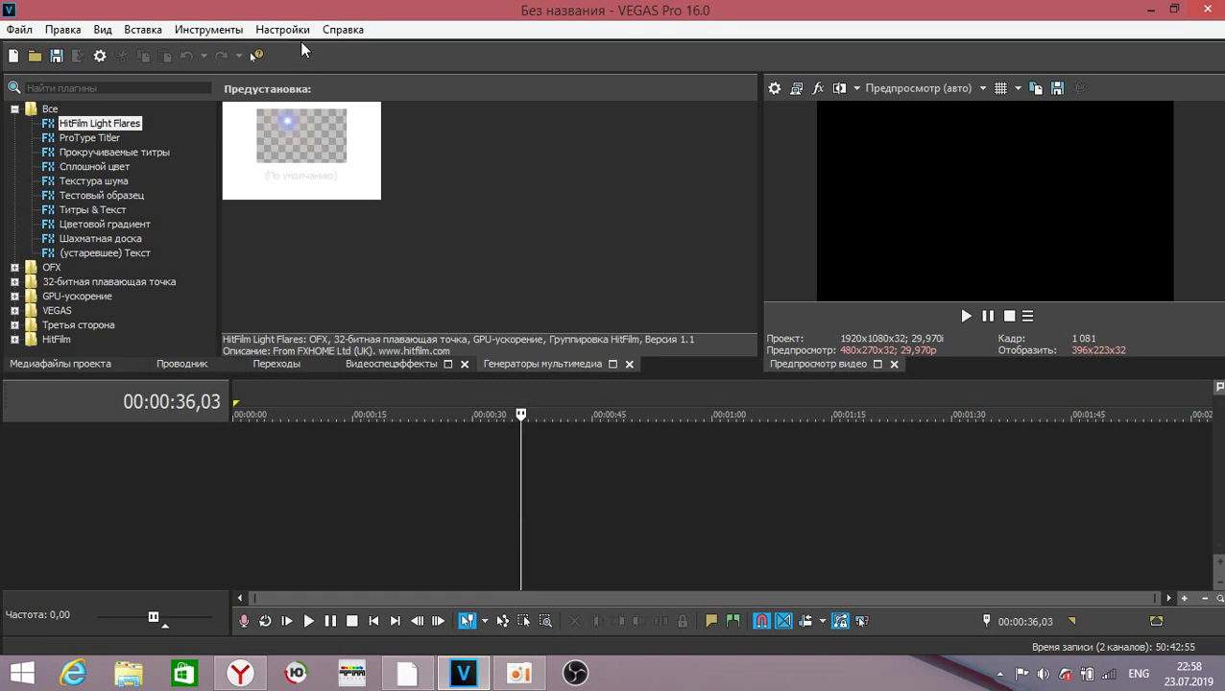
# Review the NewBlueFX 2012 folder on the Preferences VST-эффекты tab and confirm with OK.
pyautogui.click(282, 29)
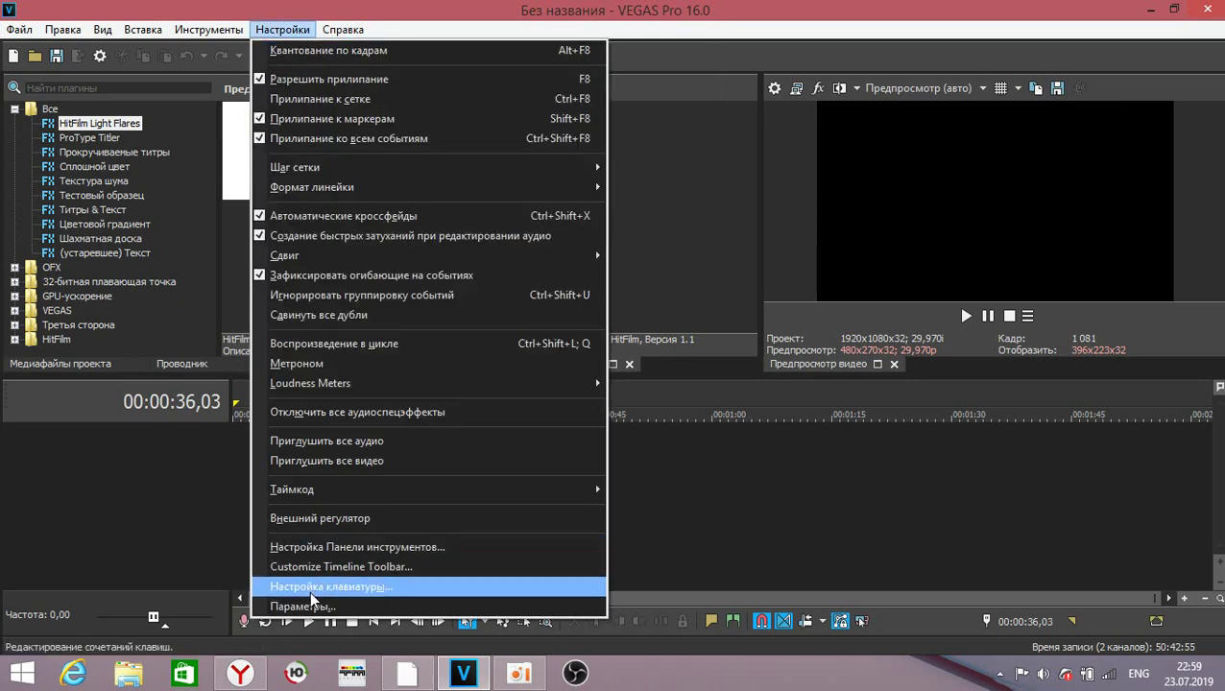
pyautogui.click(346, 607)
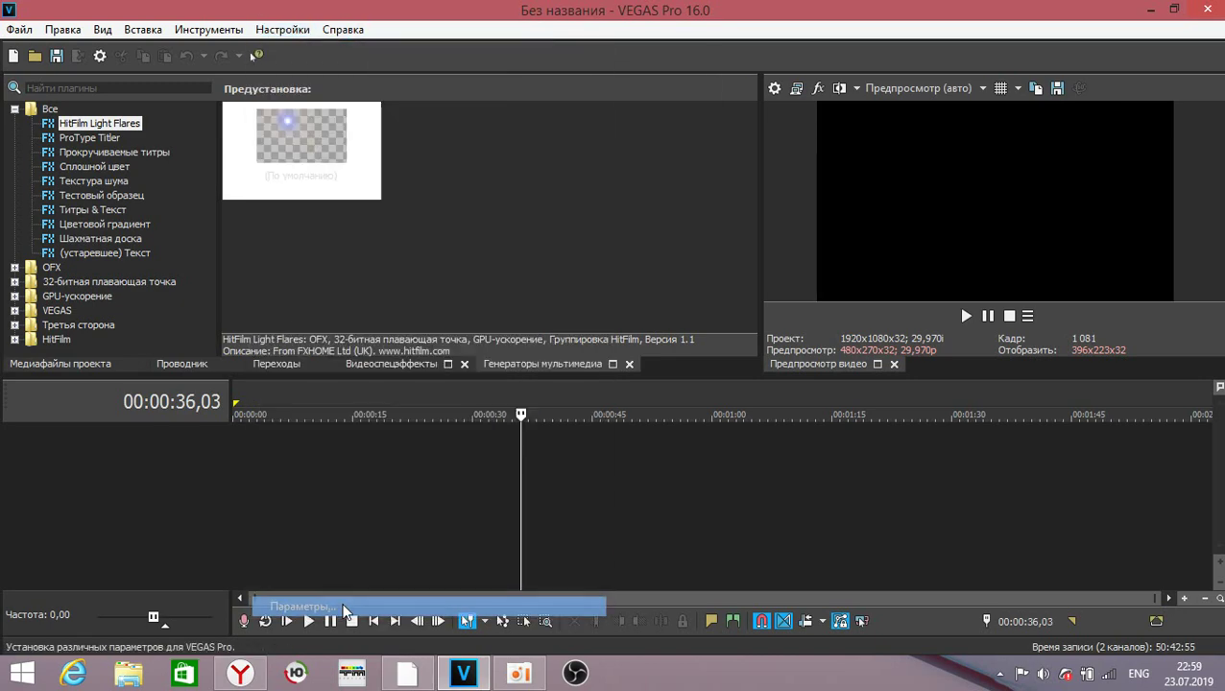
pyautogui.moveTo(647, 25); pyautogui.dragTo(623, 17)
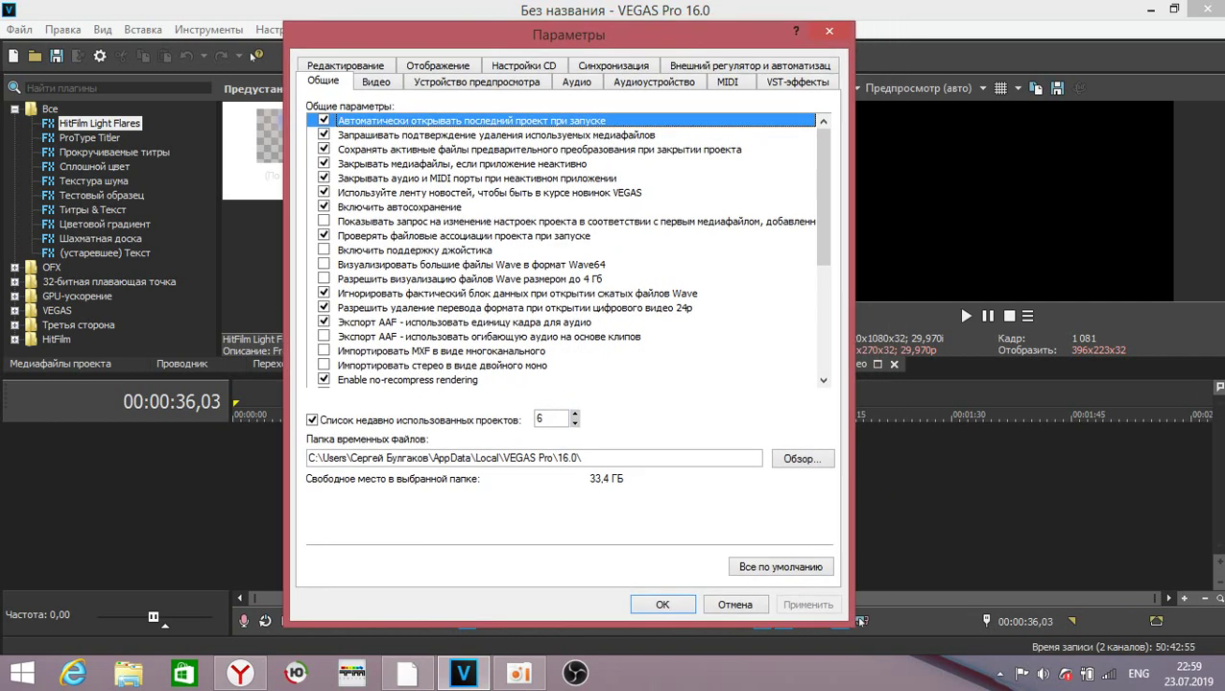
pyautogui.click(807, 76)
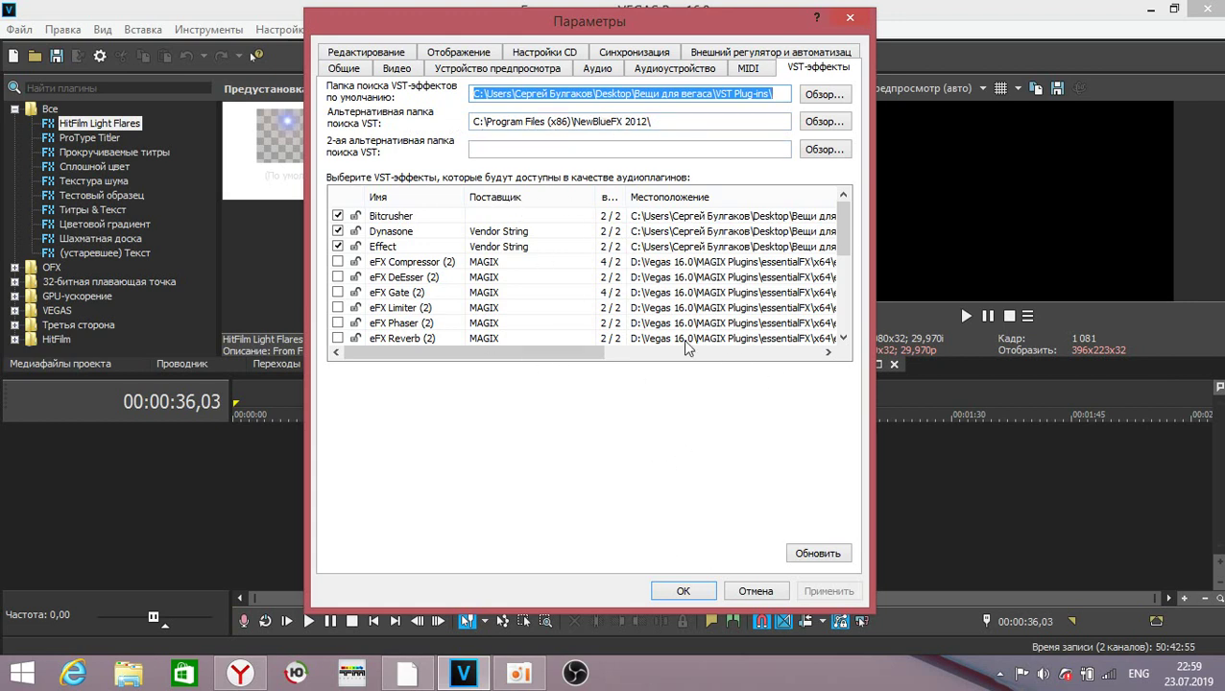
pyautogui.moveTo(844, 219); pyautogui.dragTo(844, 298)
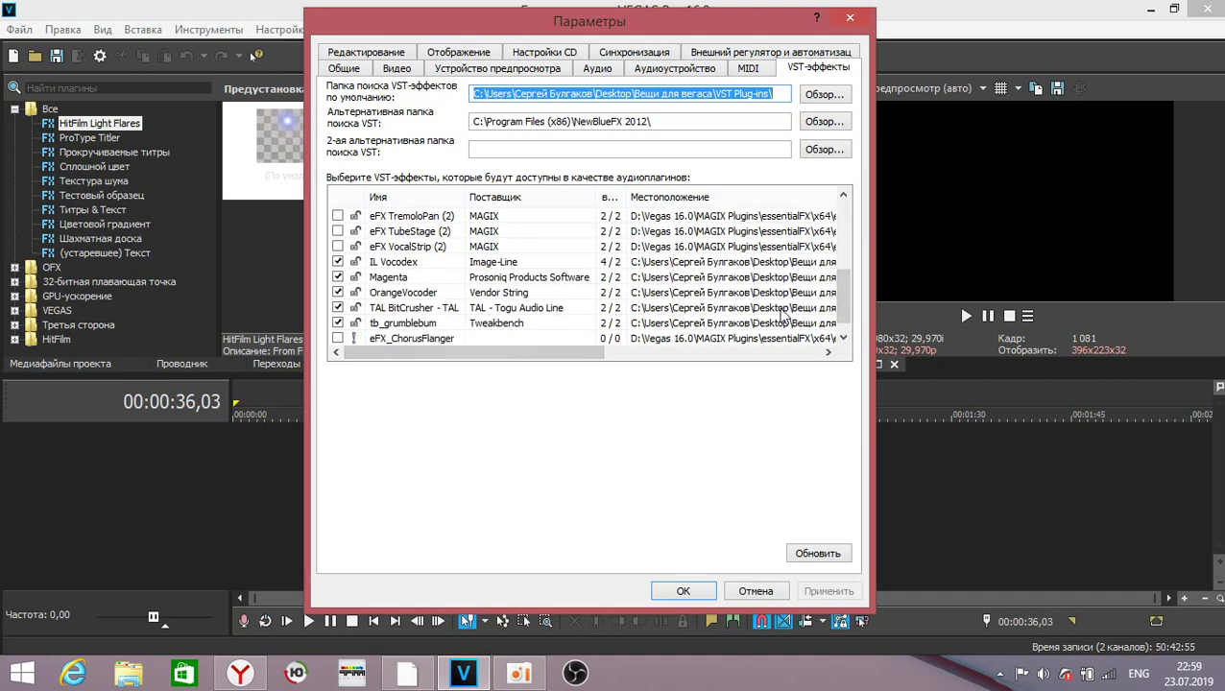
pyautogui.click(699, 588)
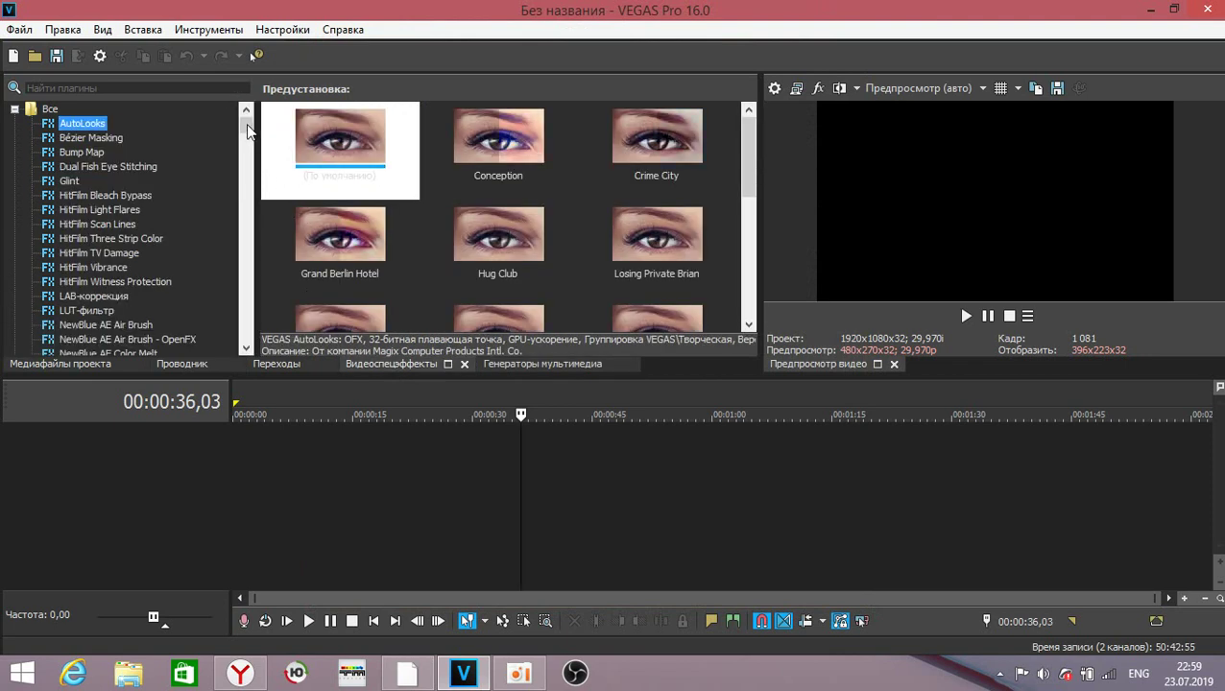
# Find NewBlue ME Wiggle in Video FX and apply its Flag preset to the video event.
pyautogui.click(250, 169)
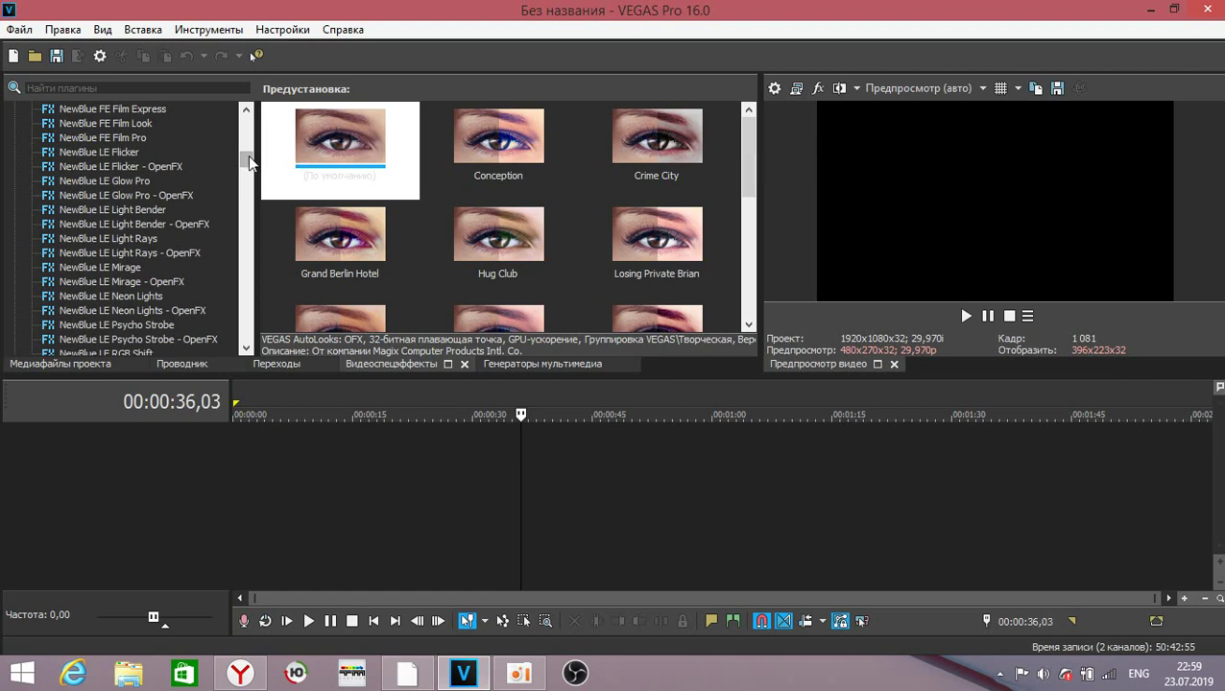
pyautogui.moveTo(249, 164)
pyautogui.mouseDown()
pyautogui.moveTo(254, 146)
pyautogui.moveTo(241, 273)
pyautogui.moveTo(244, 199)
pyautogui.mouseUp()
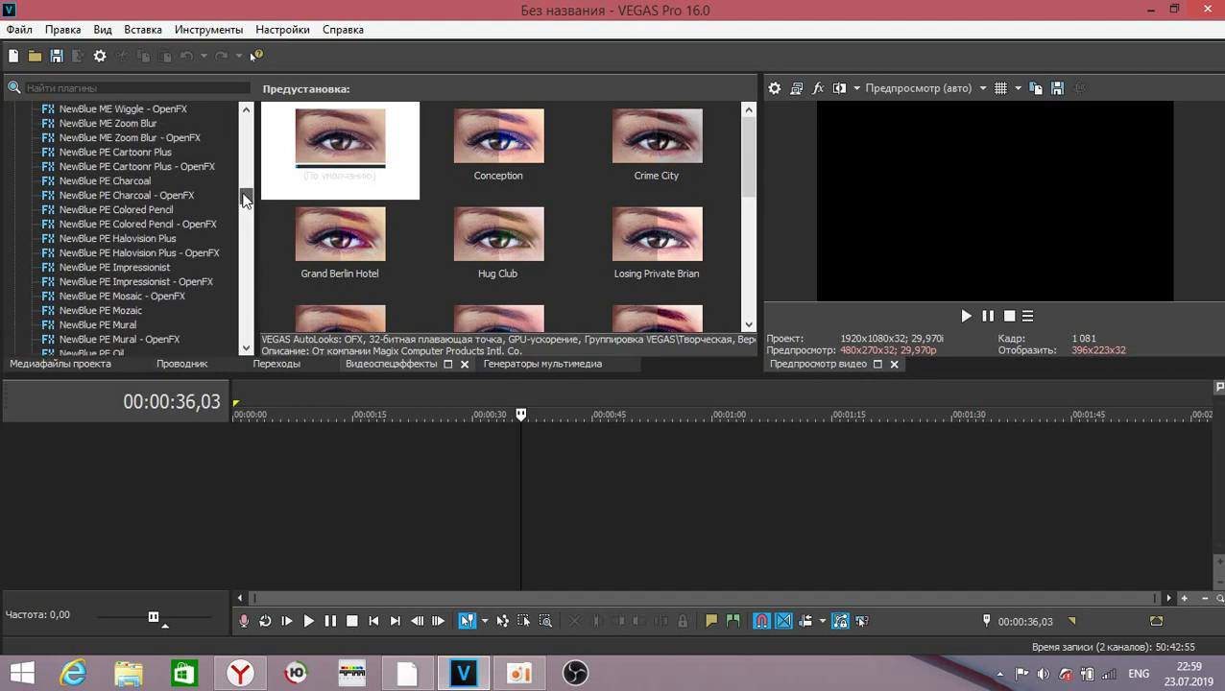
pyautogui.click(245, 110)
pyautogui.click(101, 108)
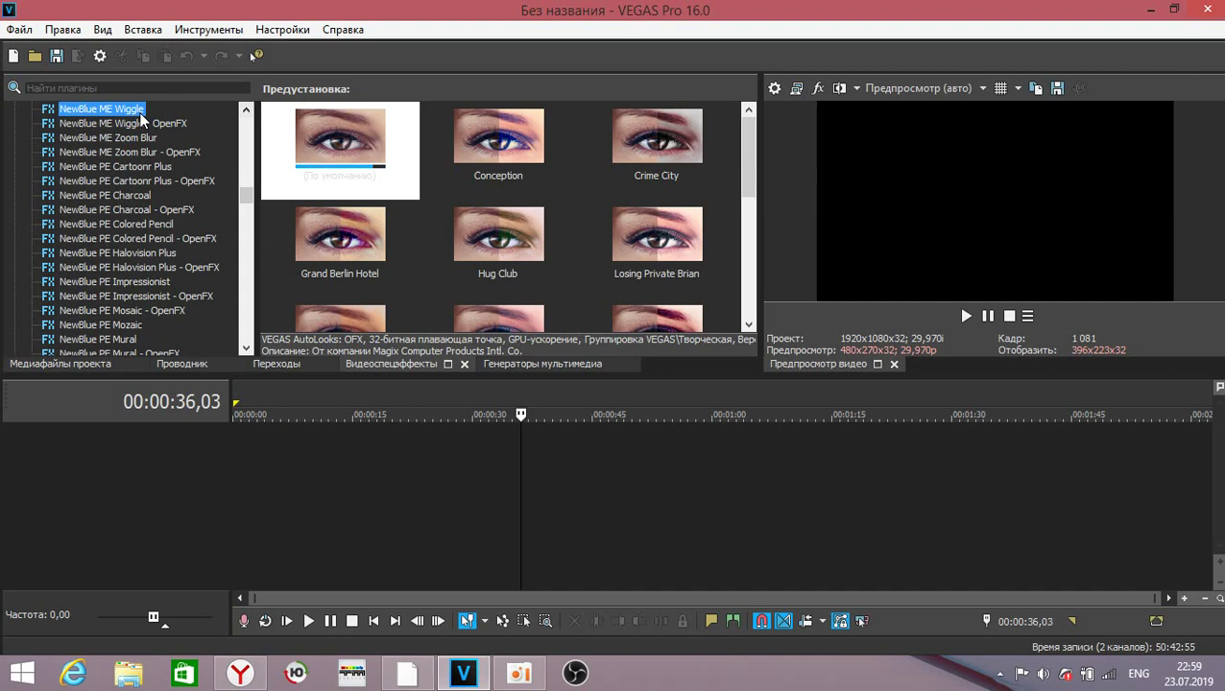
pyautogui.scroll(-1, 749, 164)
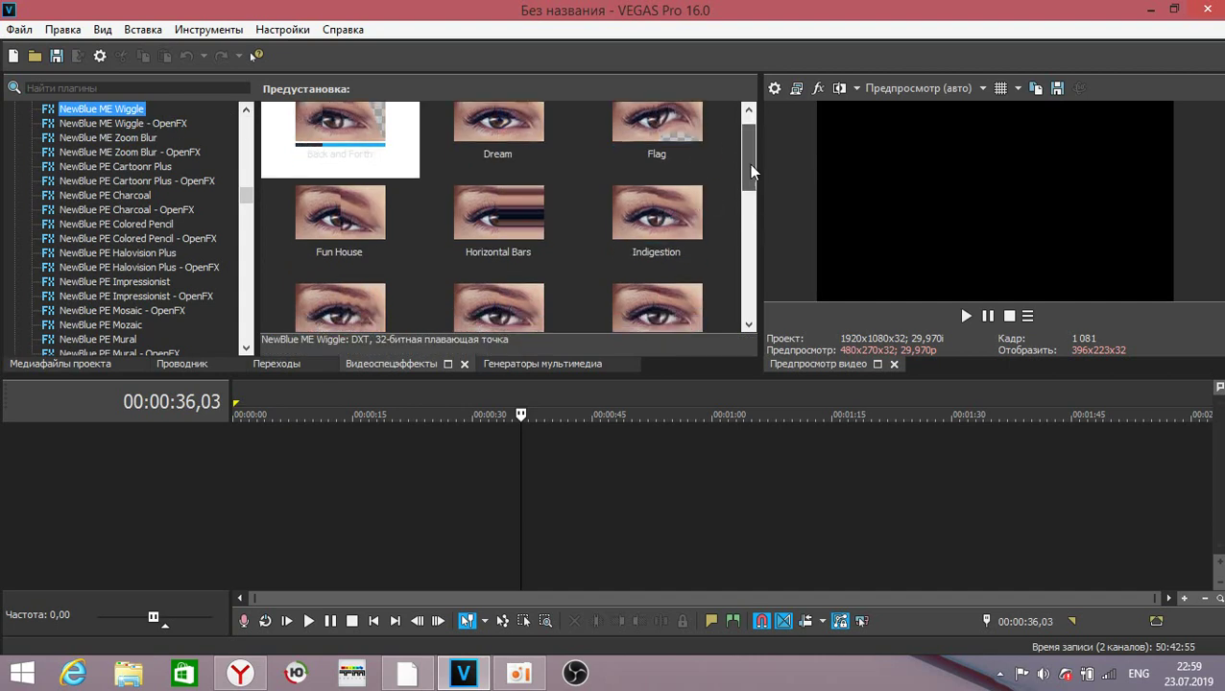
pyautogui.scroll(1, 749, 163)
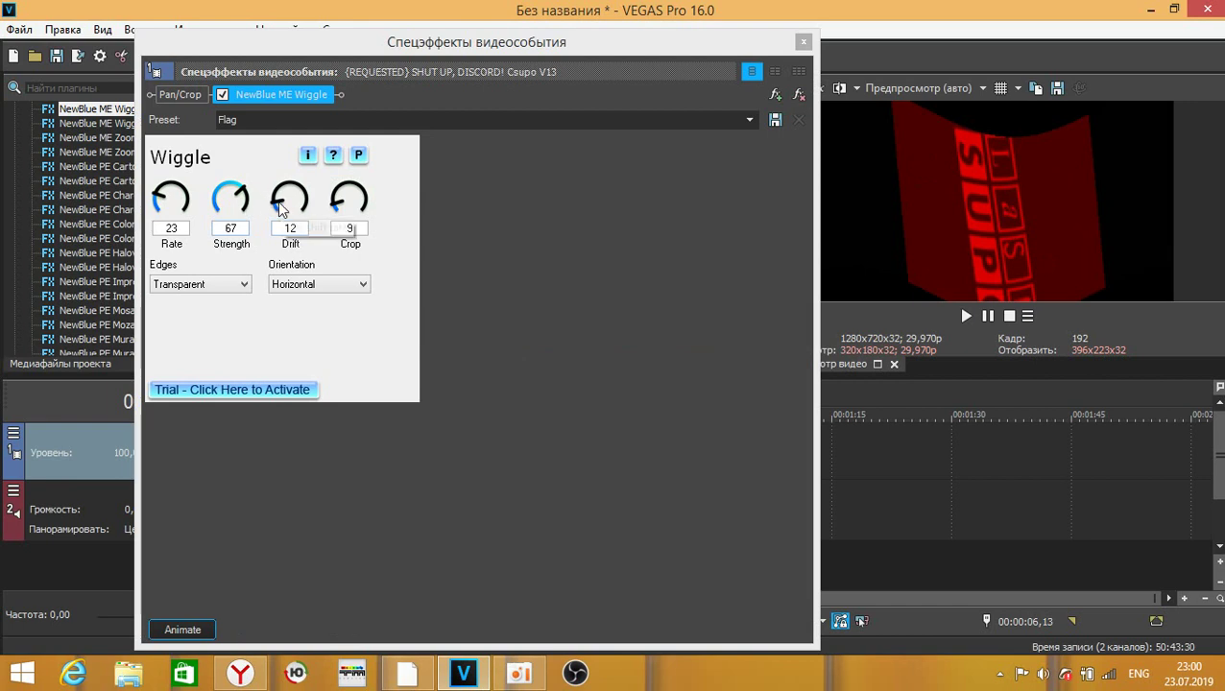
# Set Wiggle Drift to 50, Edges to Stretch, Strength and Rate to 83, then close.
pyautogui.moveTo(278, 200)
pyautogui.mouseDown()
pyautogui.moveTo(307, 178)
pyautogui.moveTo(243, 302)
pyautogui.mouseUp()
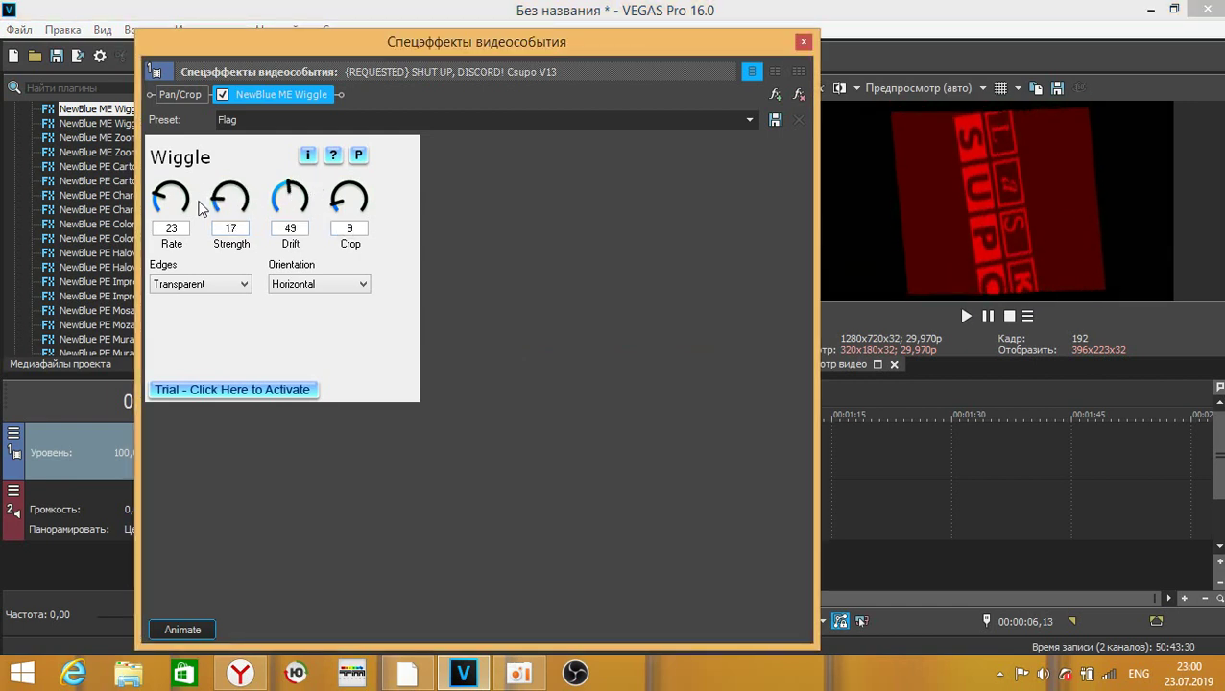
pyautogui.click(240, 285)
pyautogui.click(202, 304)
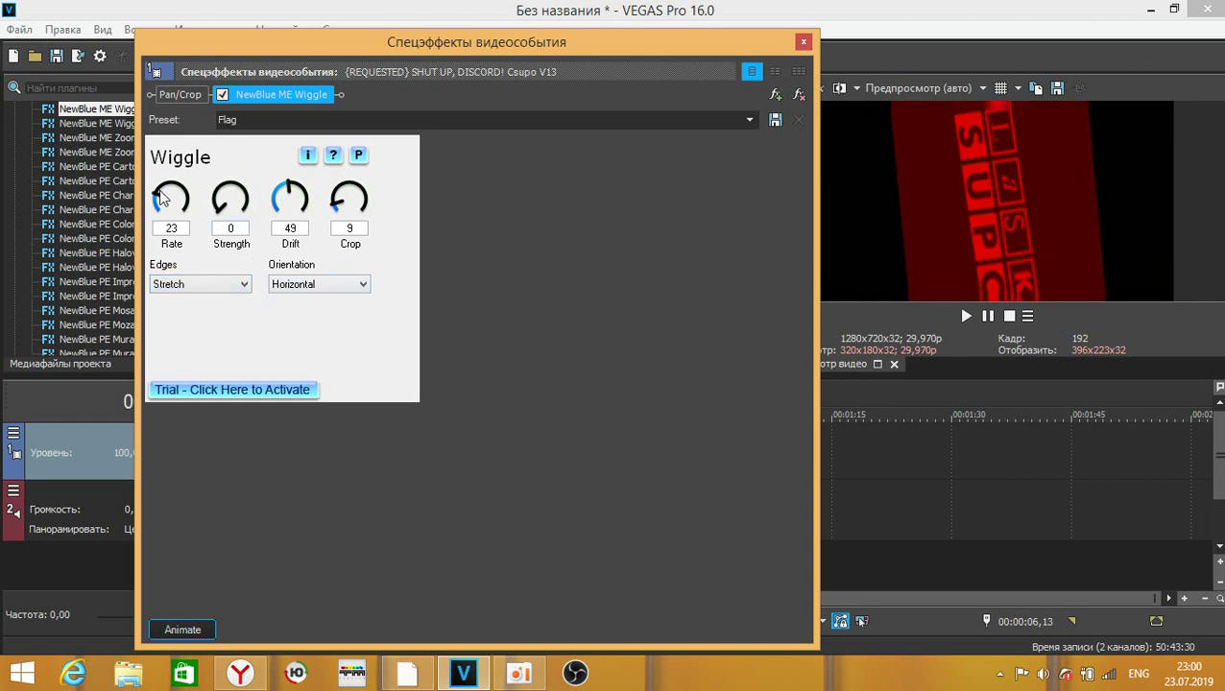
pyautogui.moveTo(221, 192)
pyautogui.mouseDown()
pyautogui.moveTo(226, 171)
pyautogui.moveTo(269, 204)
pyautogui.moveTo(294, 185)
pyautogui.mouseUp()
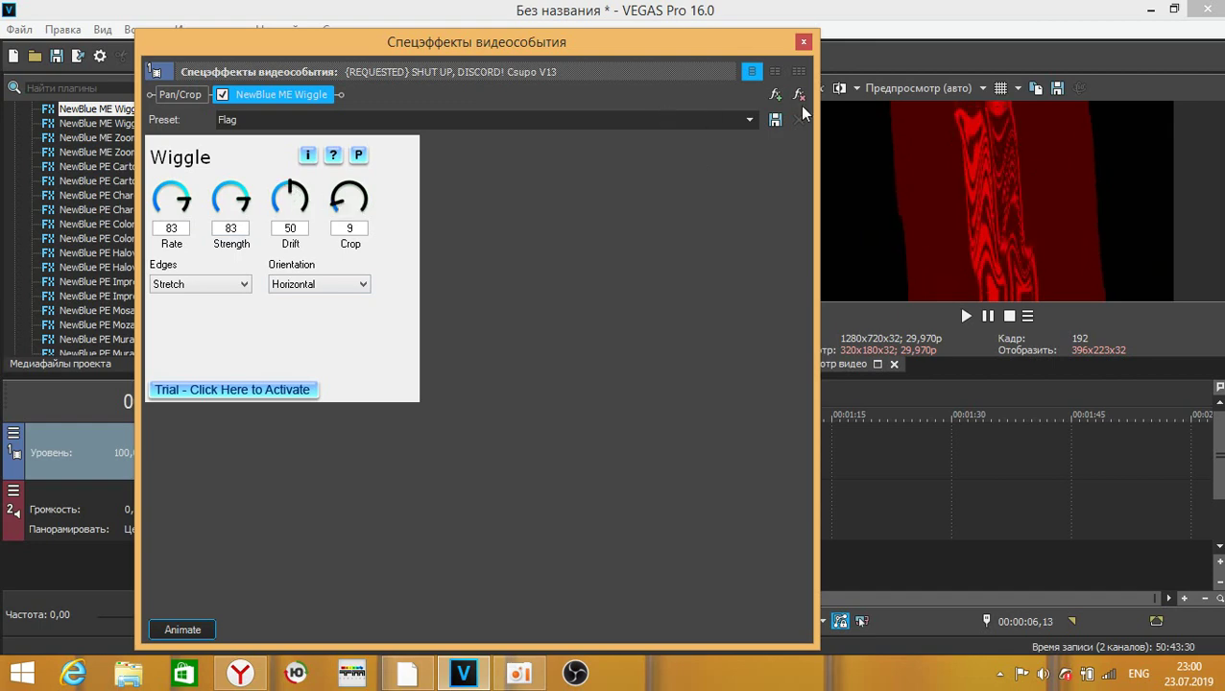
pyautogui.click(804, 42)
# Browse presets of NewBlue PE Charcoal, V2 Vignette and V2 Rack Focus.
pyautogui.click(127, 194)
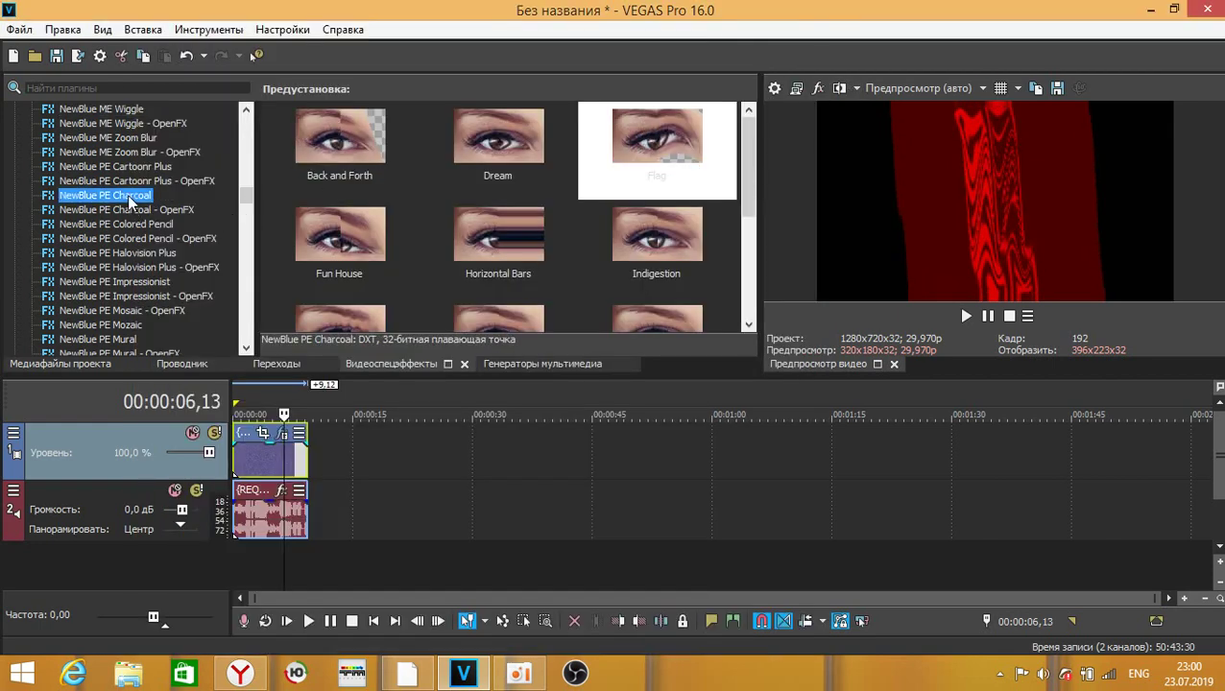
pyautogui.moveTo(246, 196); pyautogui.dragTo(243, 244)
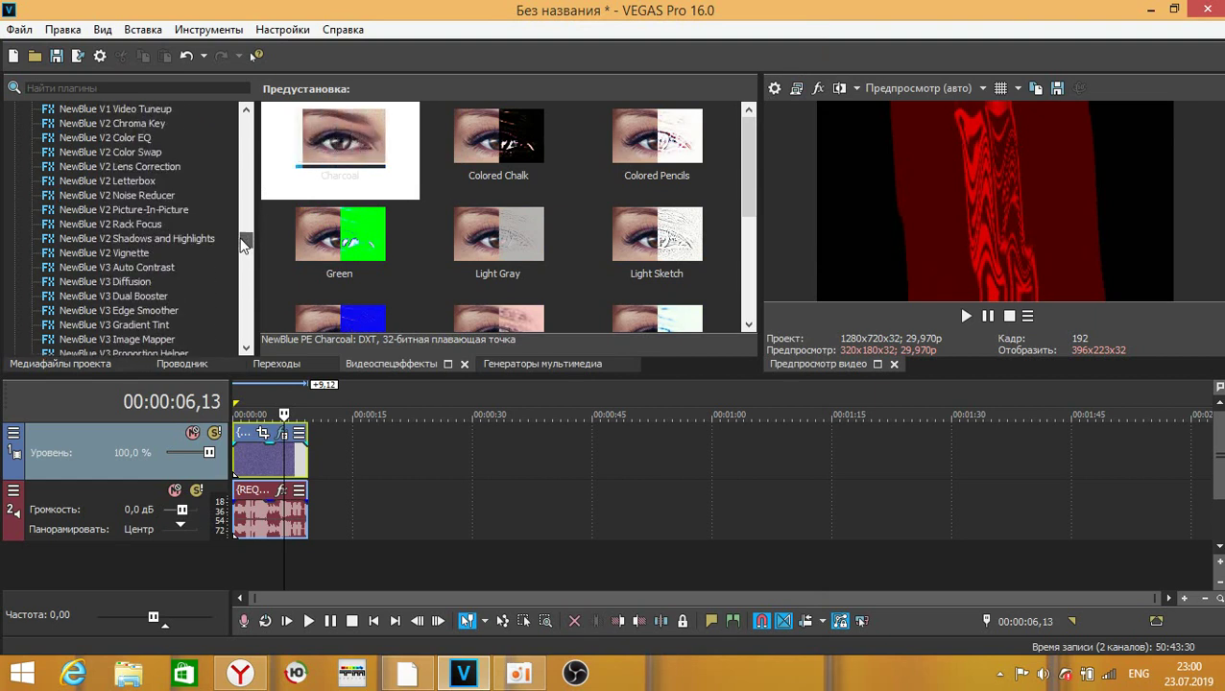
pyautogui.click(135, 239)
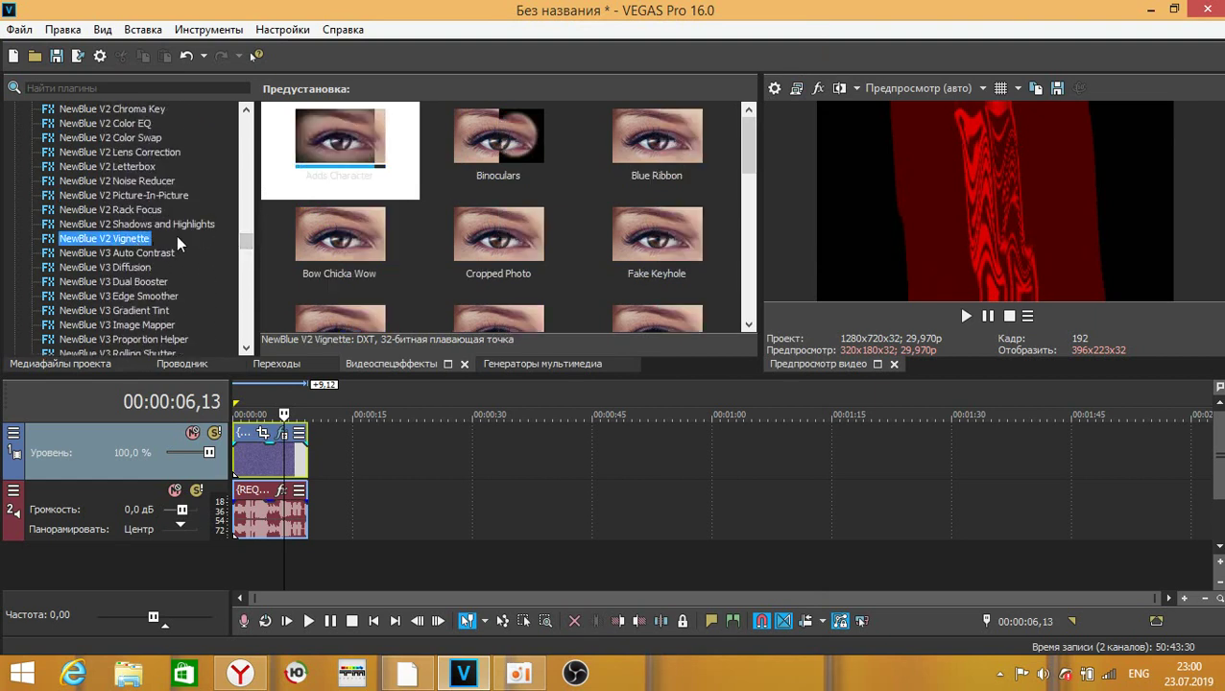
pyautogui.click(136, 210)
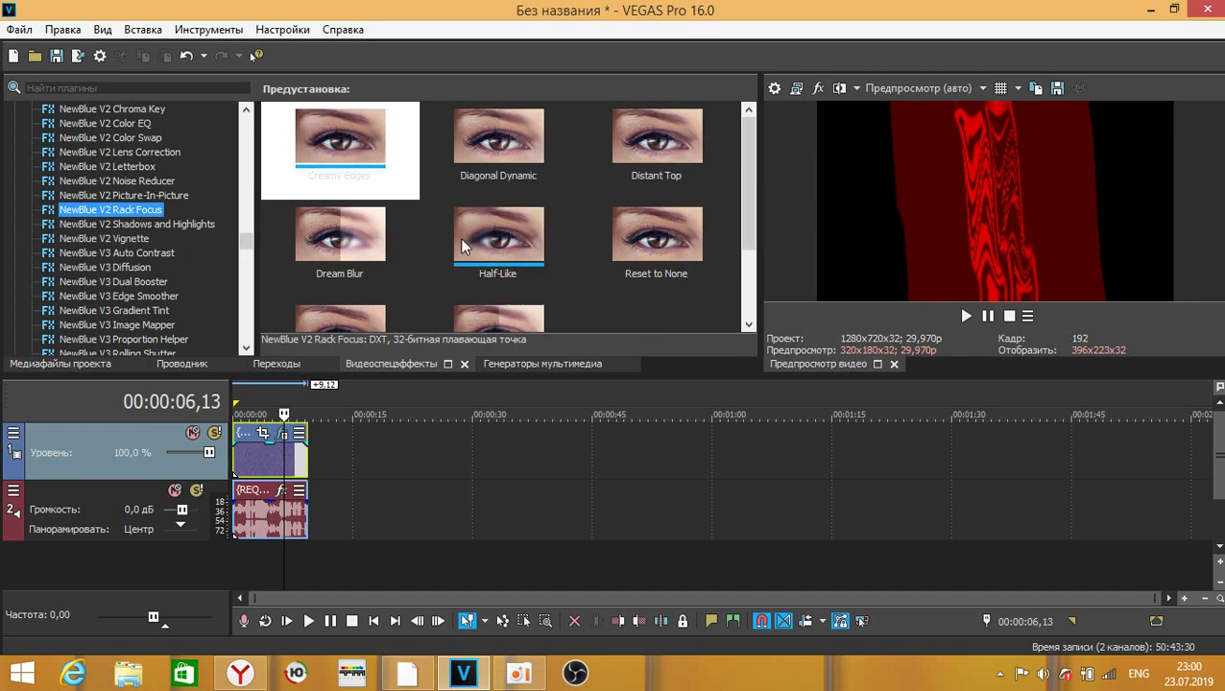
# Delete NewBlue ME Wiggle from the event's FX chain, keeping only Pan/Crop.
pyautogui.click(282, 434)
pyautogui.click(798, 93)
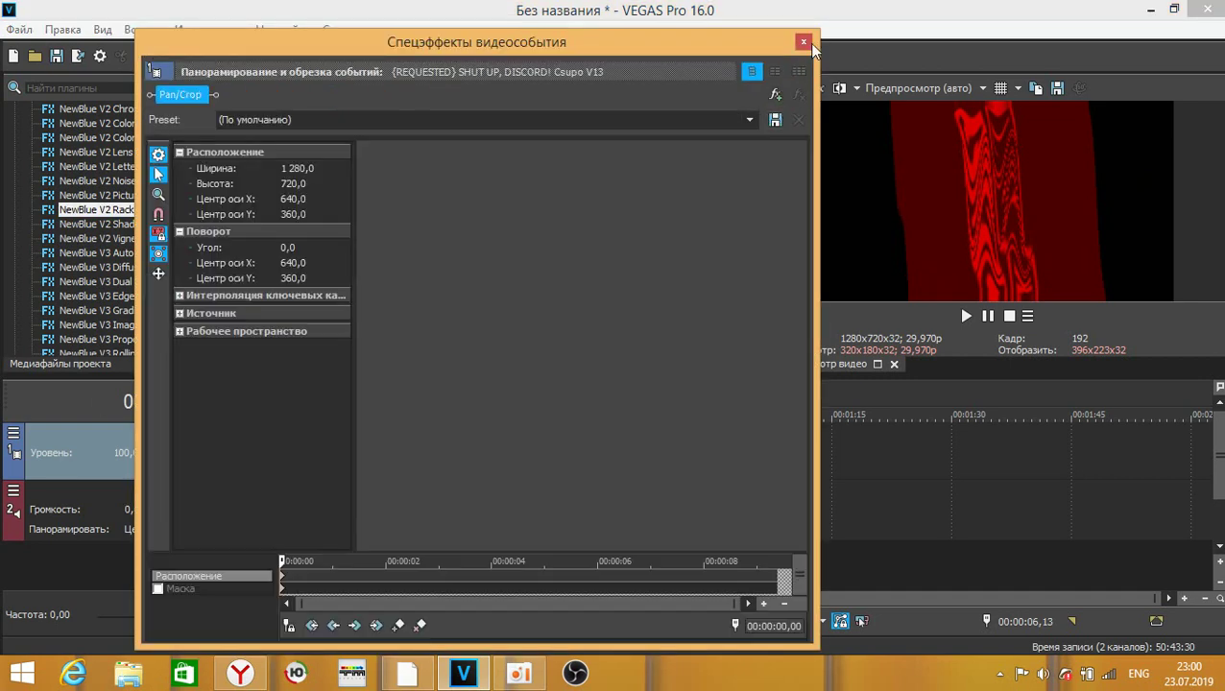
pyautogui.click(804, 43)
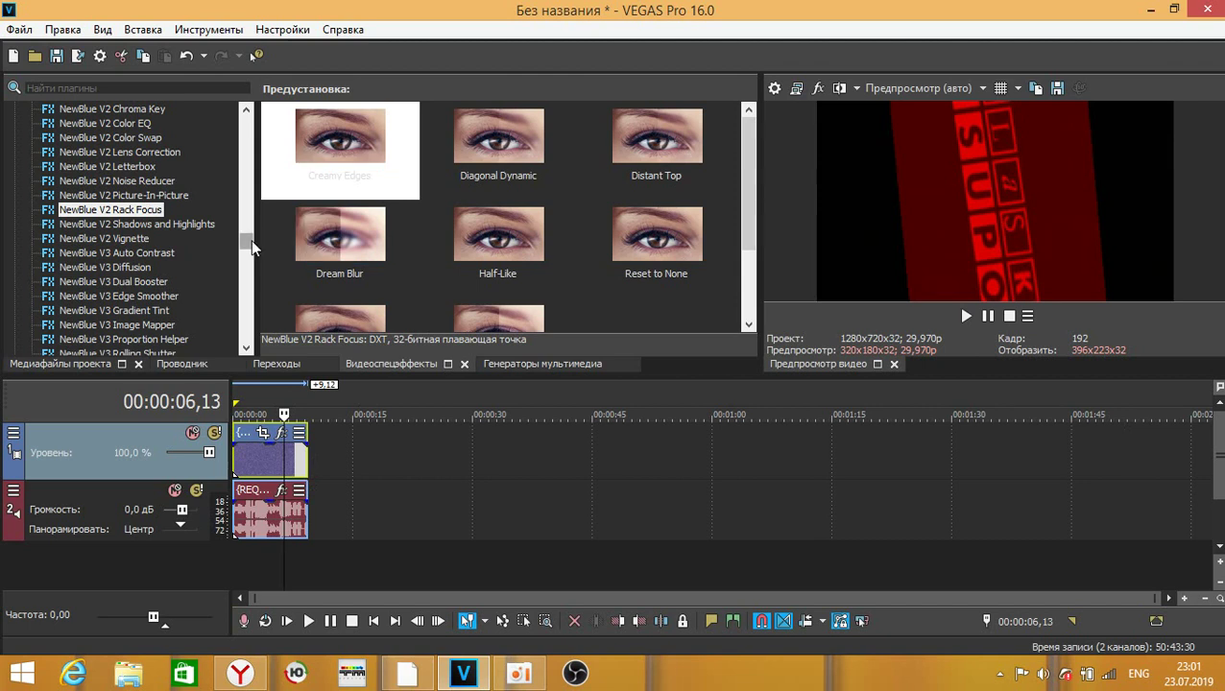
pyautogui.moveTo(250, 240); pyautogui.dragTo(250, 198)
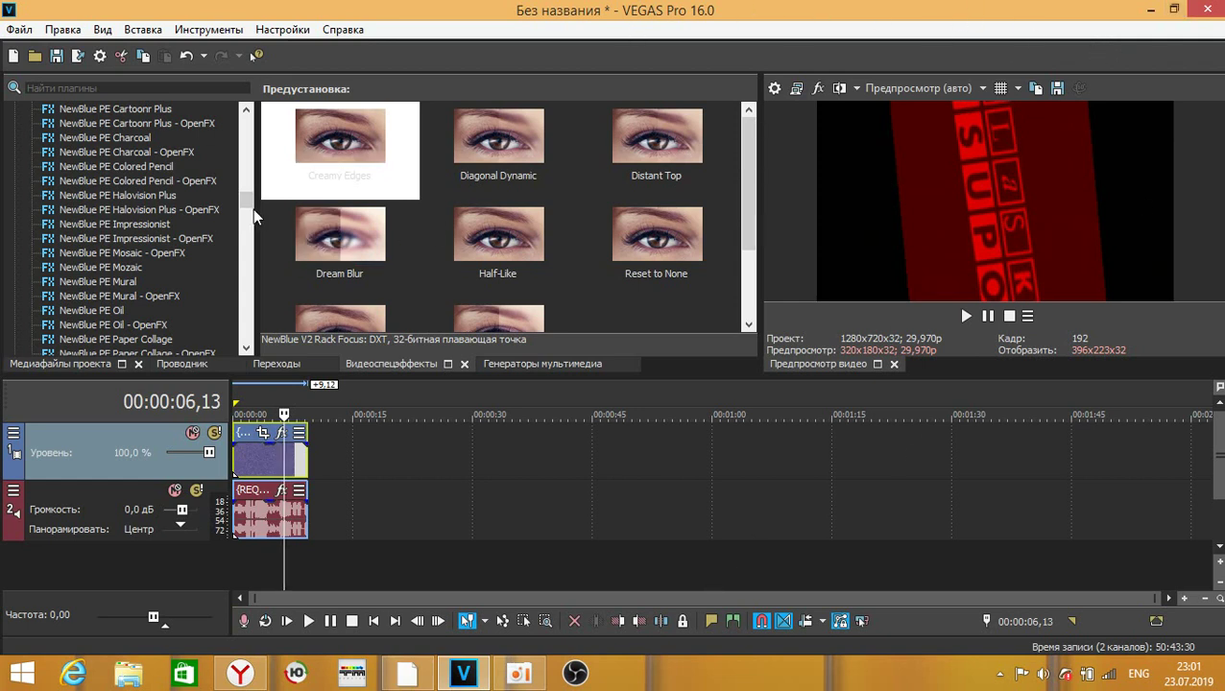
pyautogui.moveTo(245, 207); pyautogui.dragTo(242, 231)
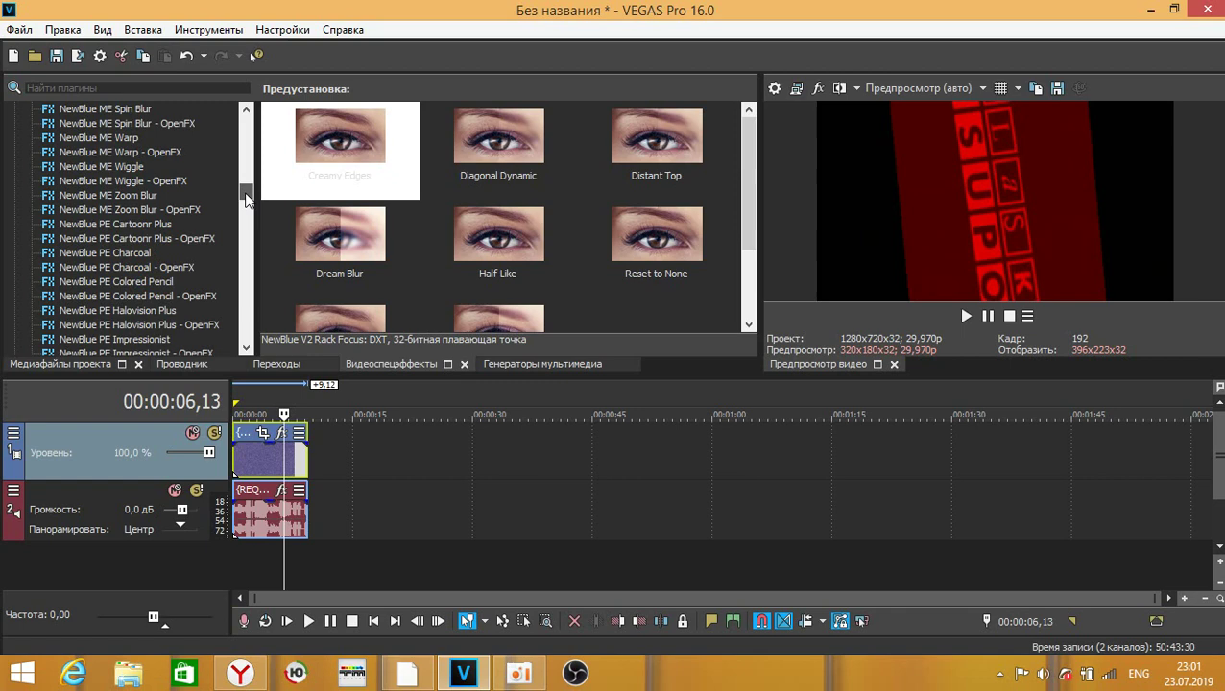
pyautogui.click(249, 470)
pyautogui.click(364, 473)
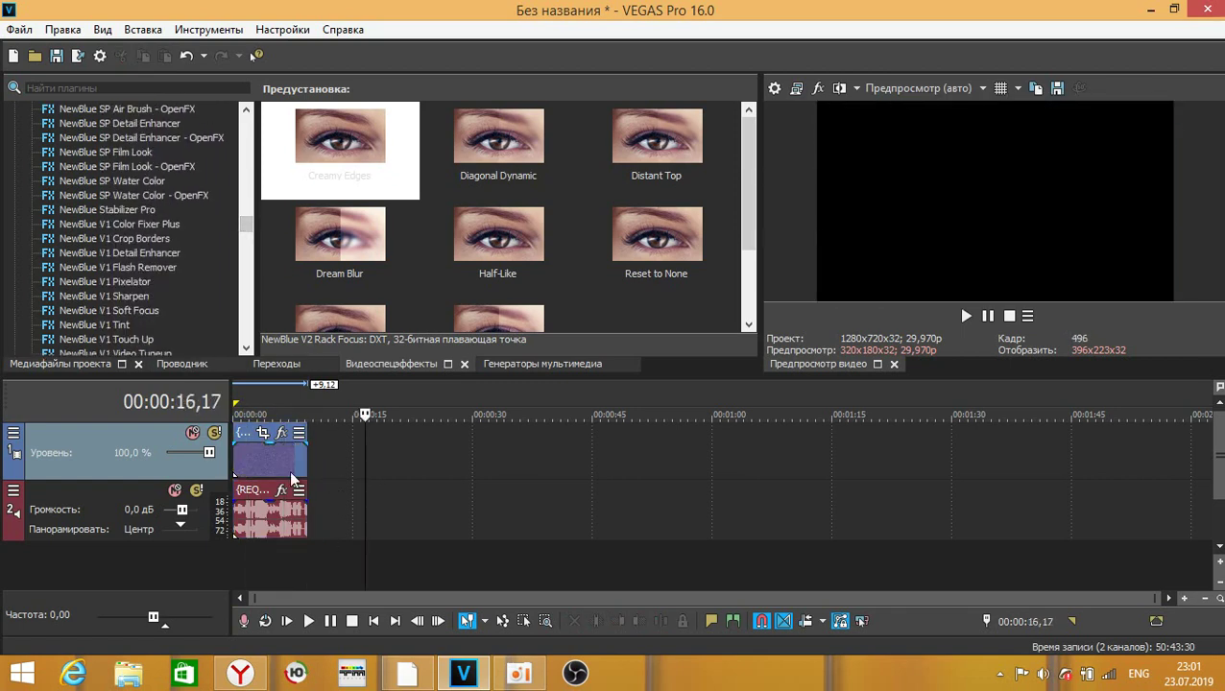